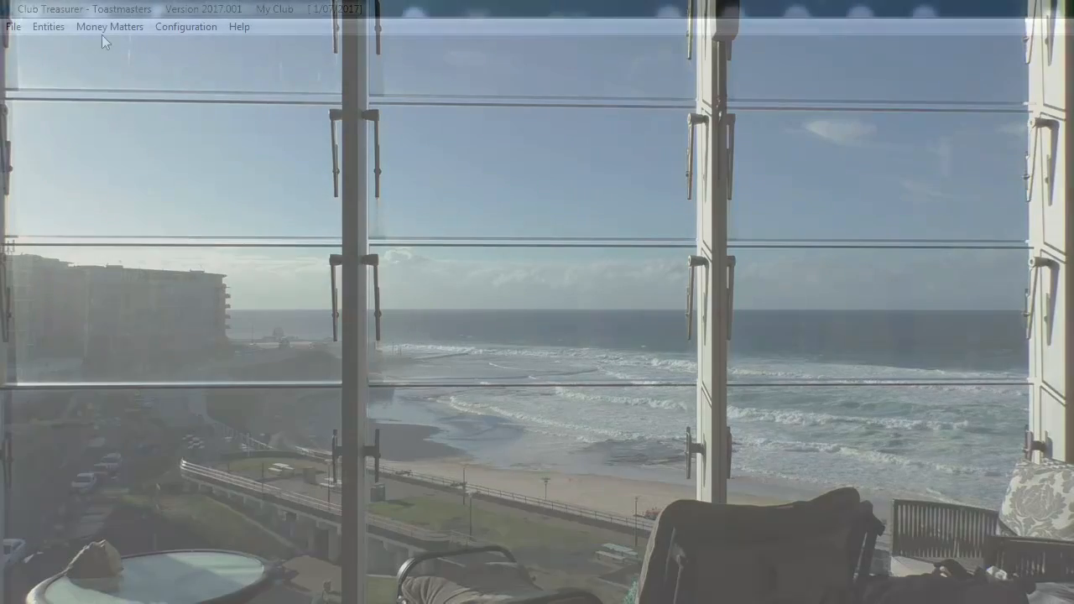
# - Create an event costing record named My Event, dated 19/06/2017 with status Open, and save it
pyautogui.click(109, 26)
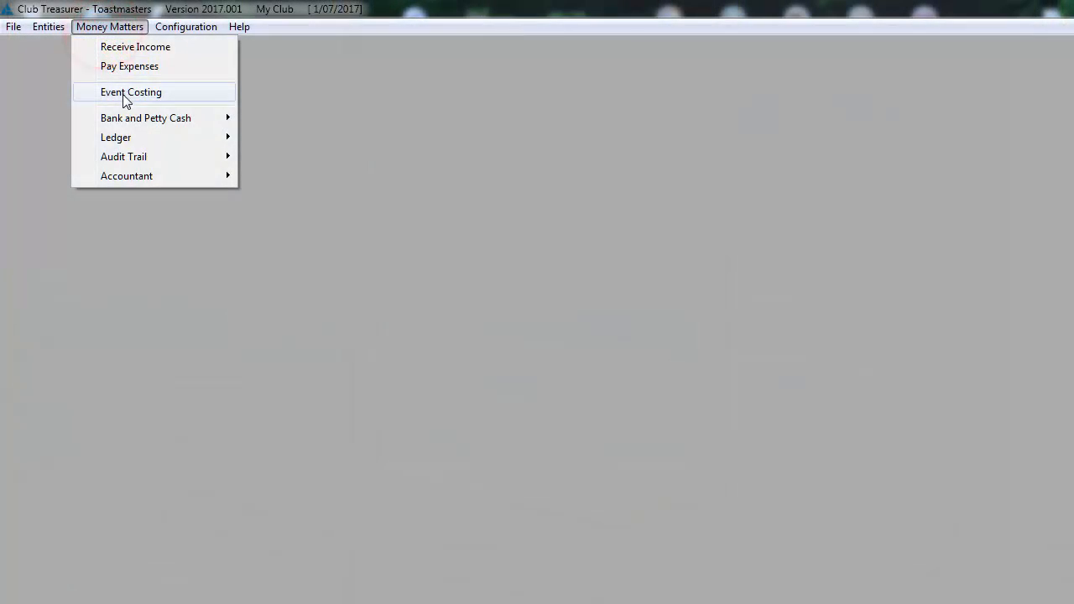
pyautogui.click(125, 92)
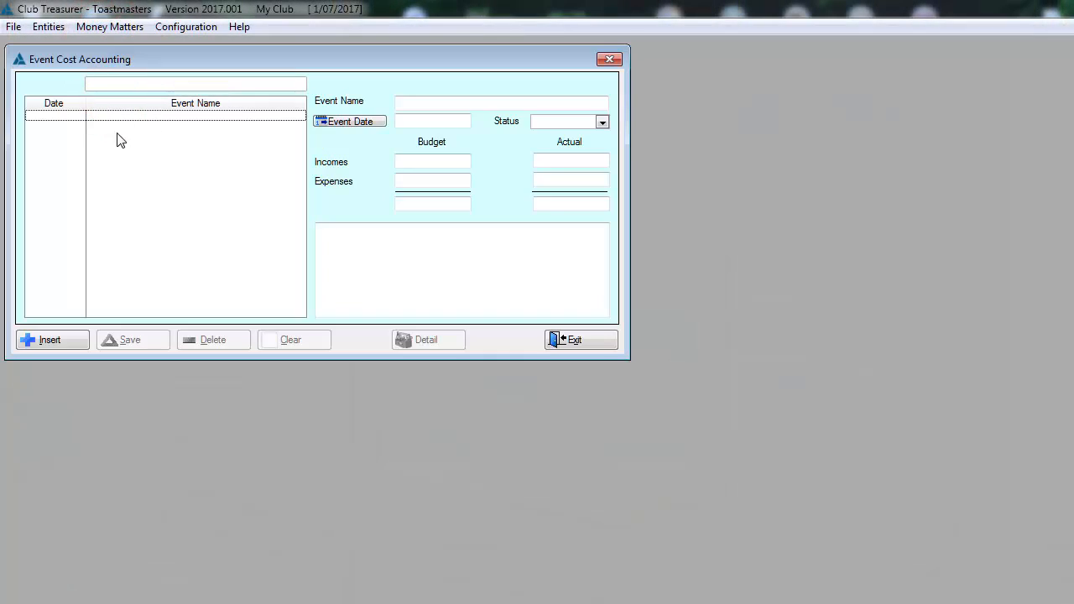
pyautogui.click(53, 340)
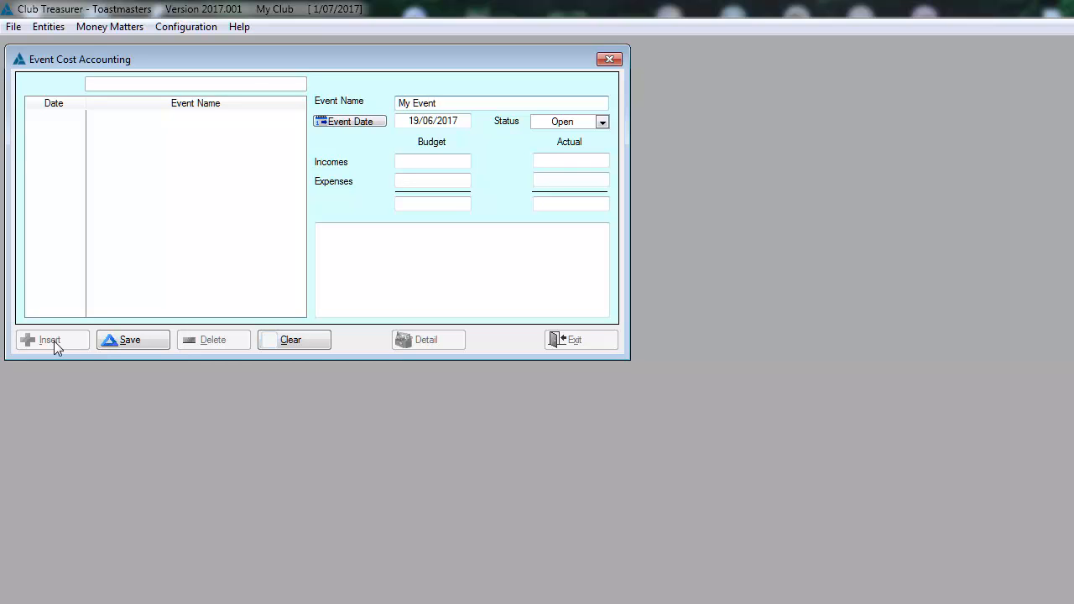
pyautogui.click(132, 341)
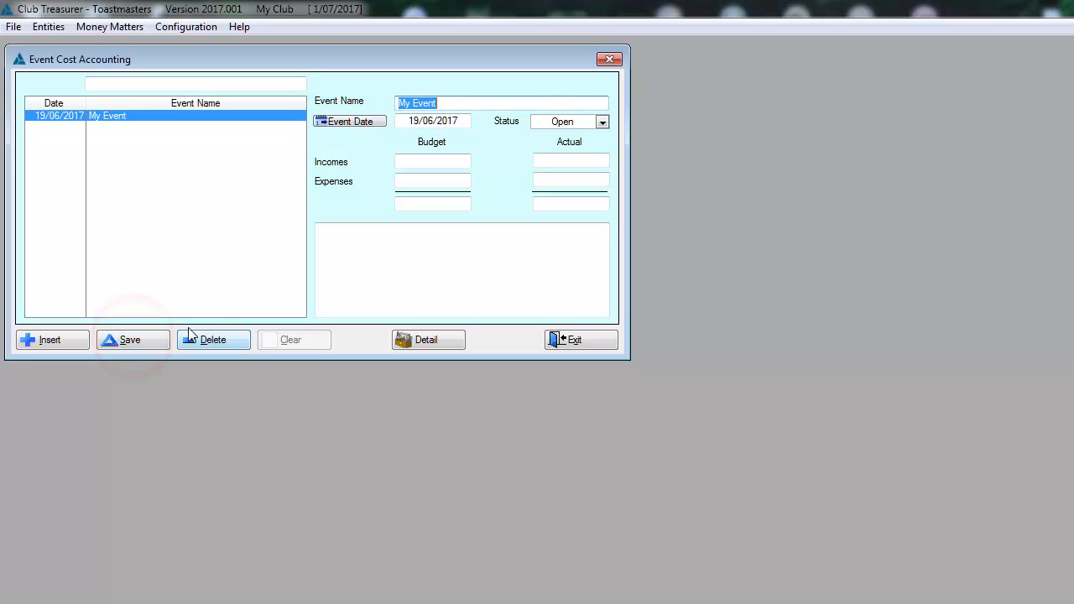
# - Open the cost details of My Event and display the ledger structure alongside for reference
pyautogui.click(414, 340)
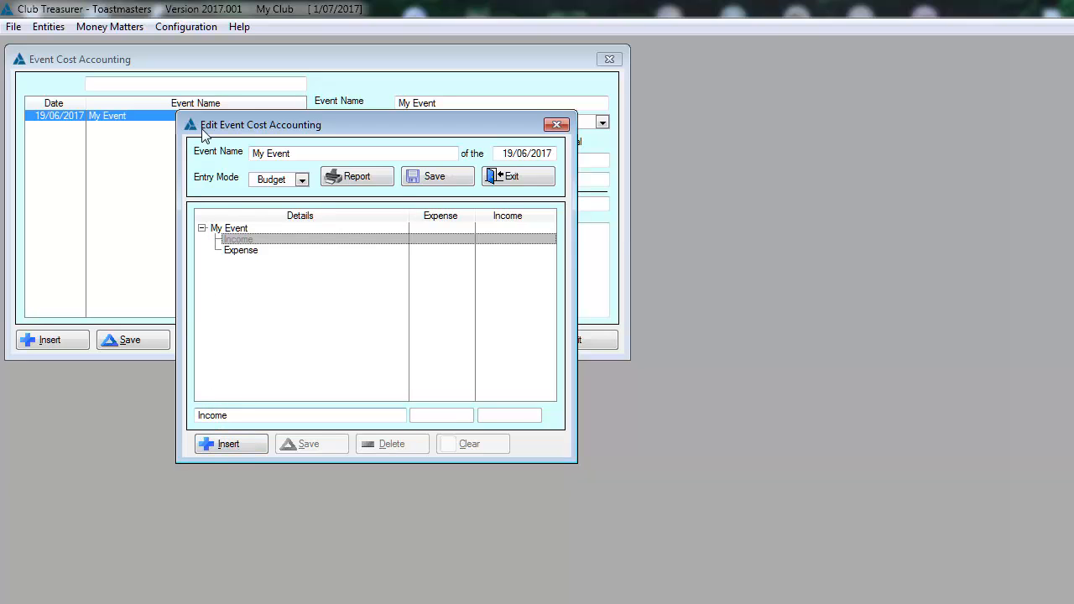
pyautogui.click(170, 28)
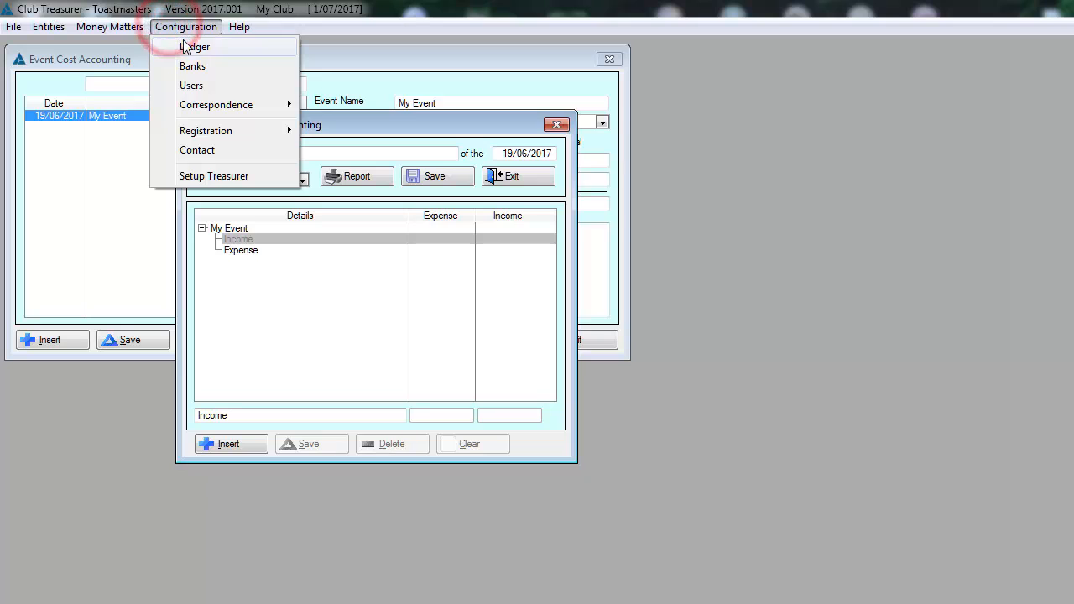
pyautogui.click(186, 42)
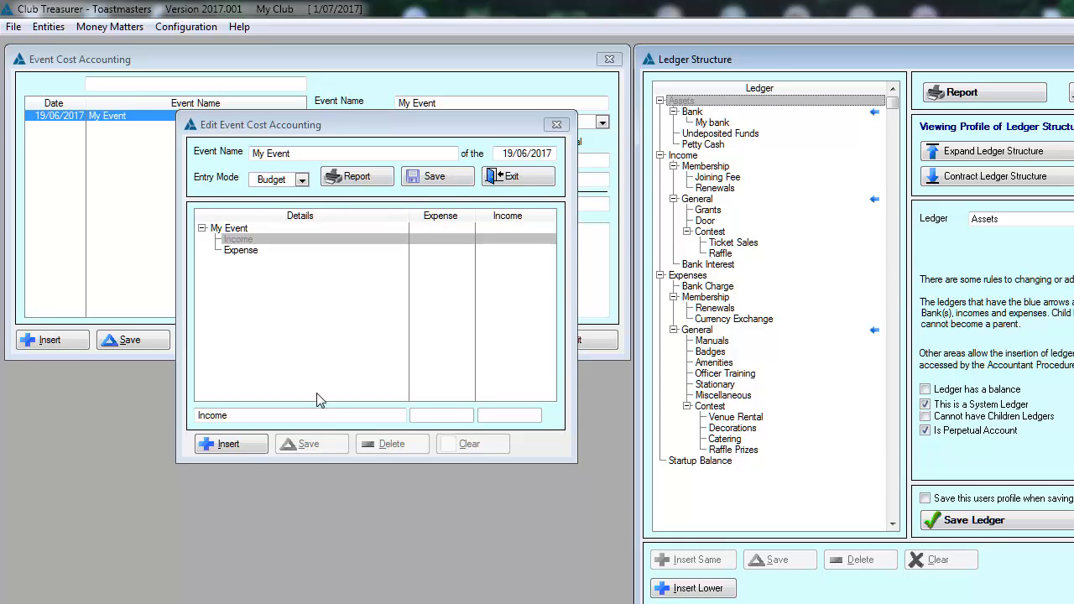
# - Add a Ticket sales item under Income in My Event's details and save the event costing
pyautogui.click(230, 448)
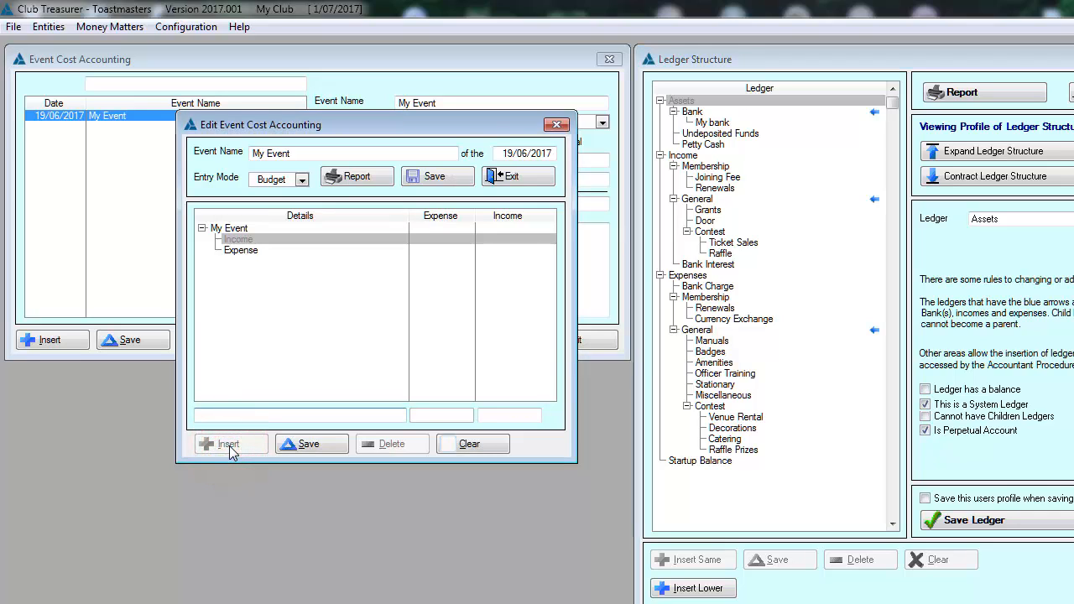
pyautogui.write('Ticket sales')
pyautogui.click(309, 445)
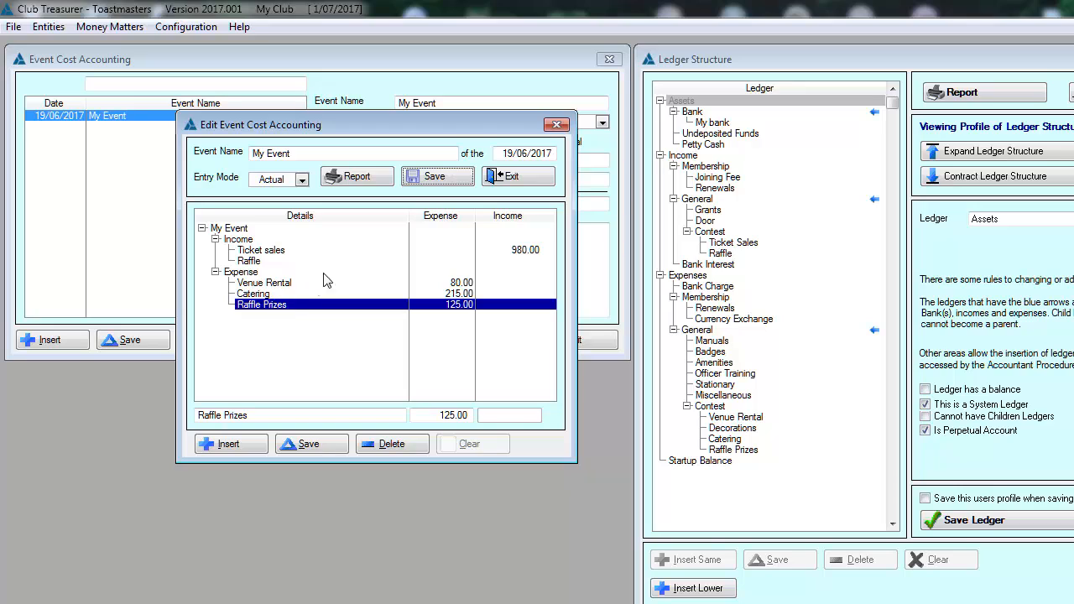
pyautogui.click(430, 183)
pyautogui.click(430, 183)
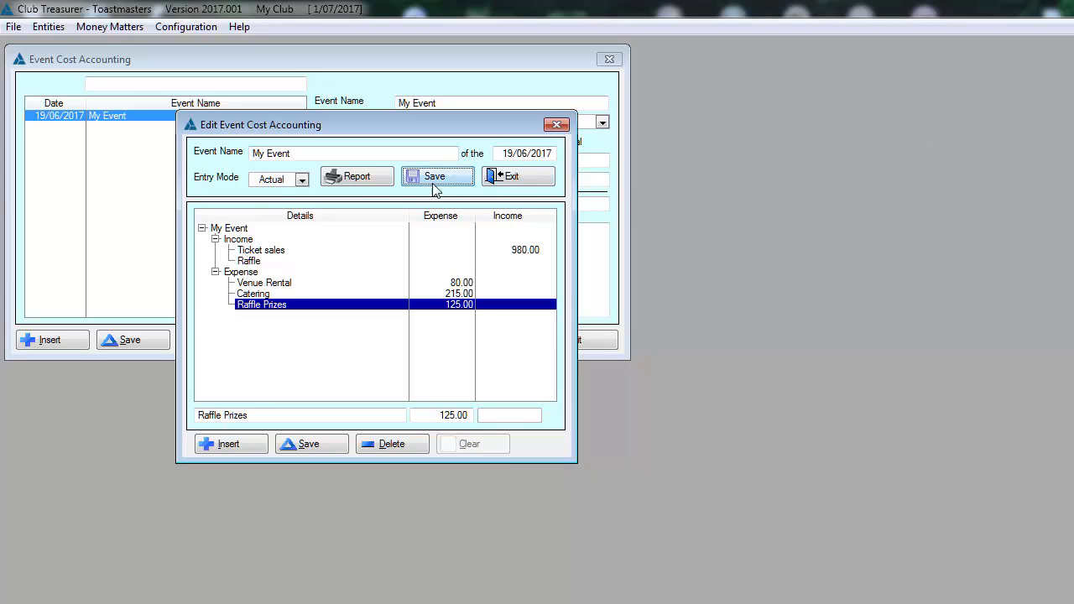
# - Preview the budget versus actual report for My Event, then close the report and event costing
pyautogui.click(353, 178)
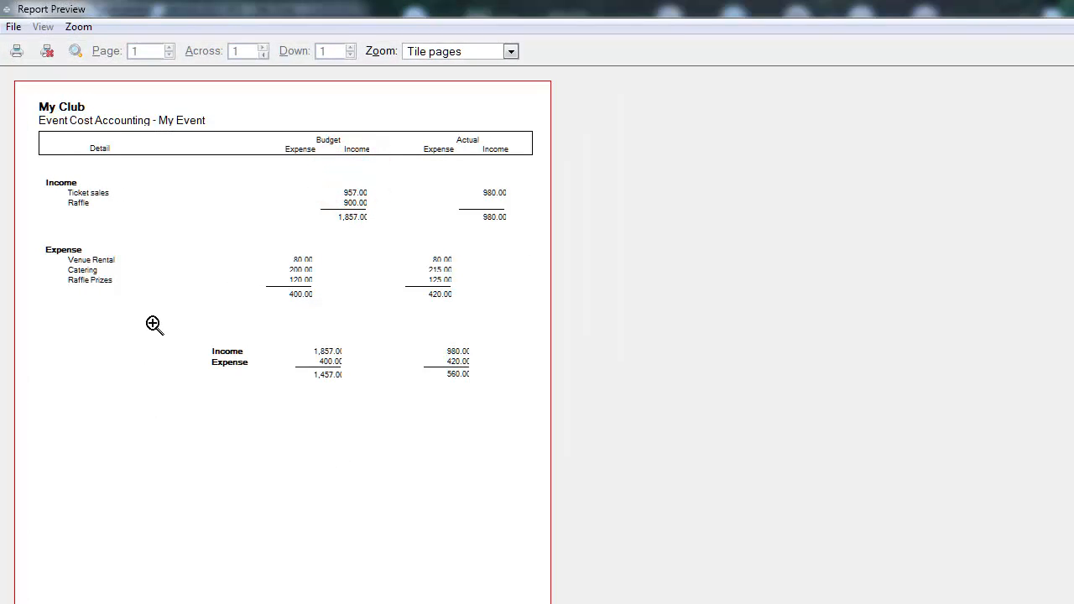
pyautogui.click(48, 52)
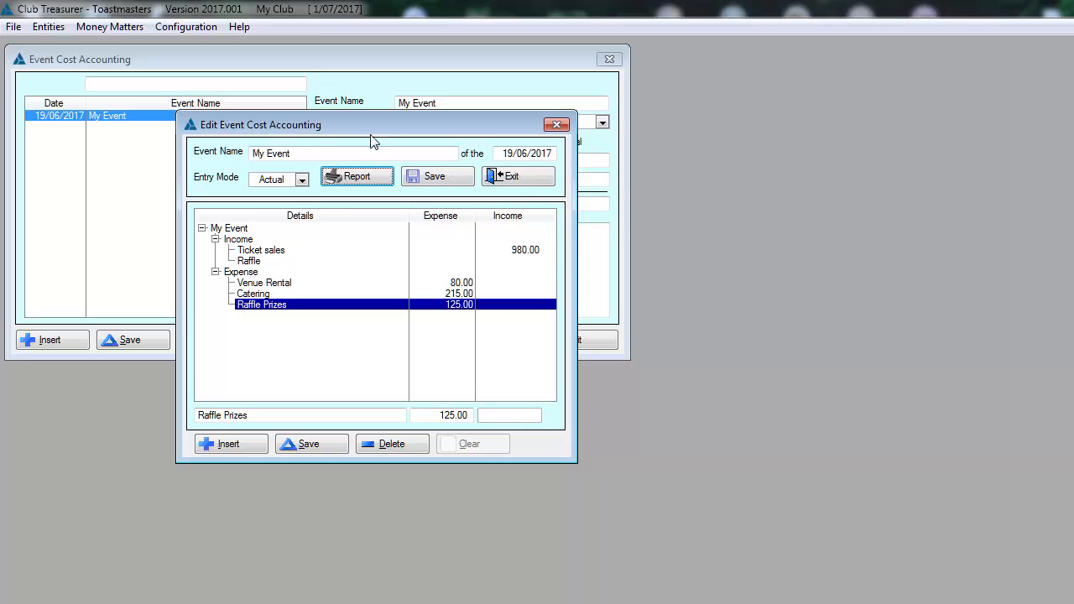
pyautogui.click(509, 176)
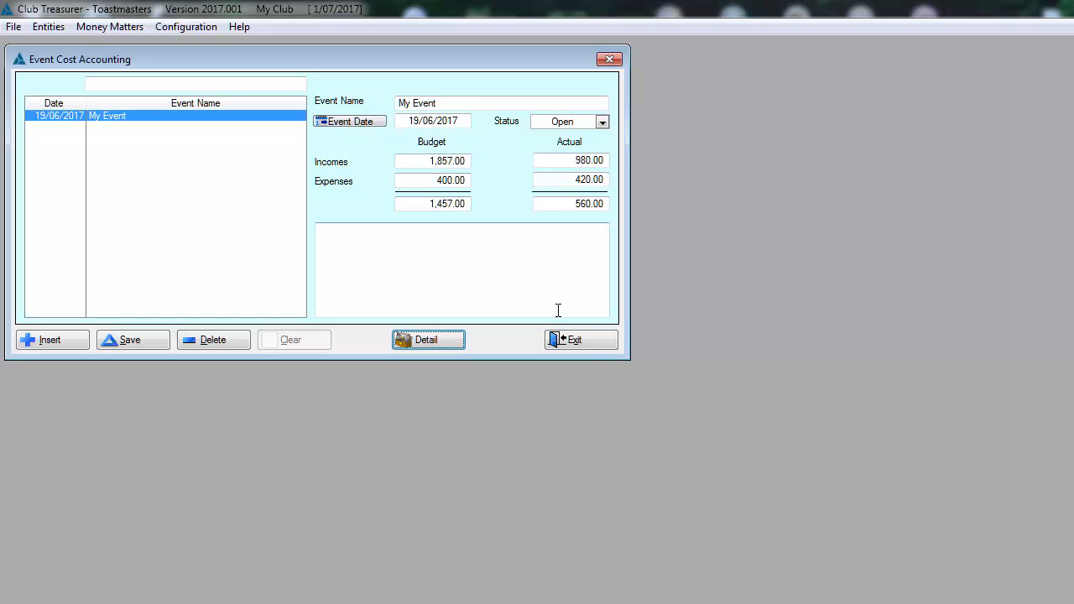
pyautogui.click(586, 344)
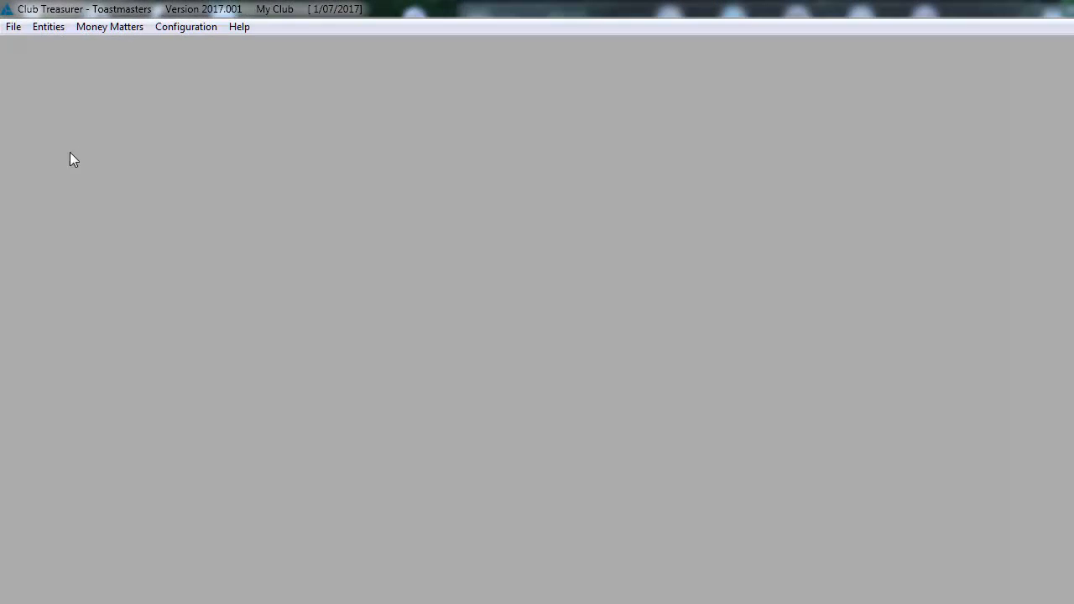
# - Preview the Executive Meeting report of income and expenses for July of 2017 - 2018, and close it without printing
pyautogui.click(107, 27)
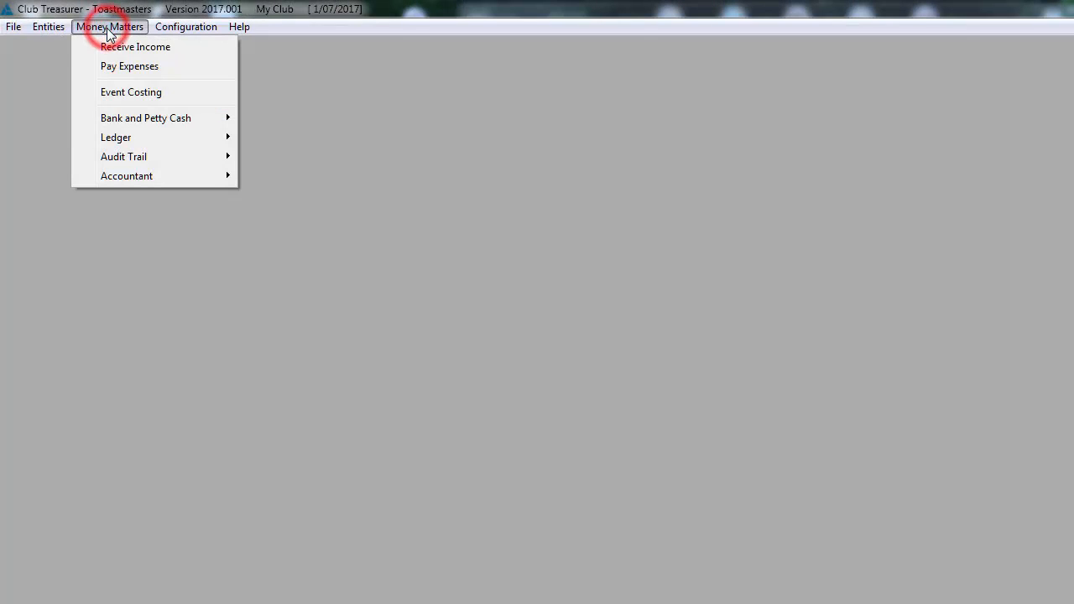
pyautogui.click(114, 157)
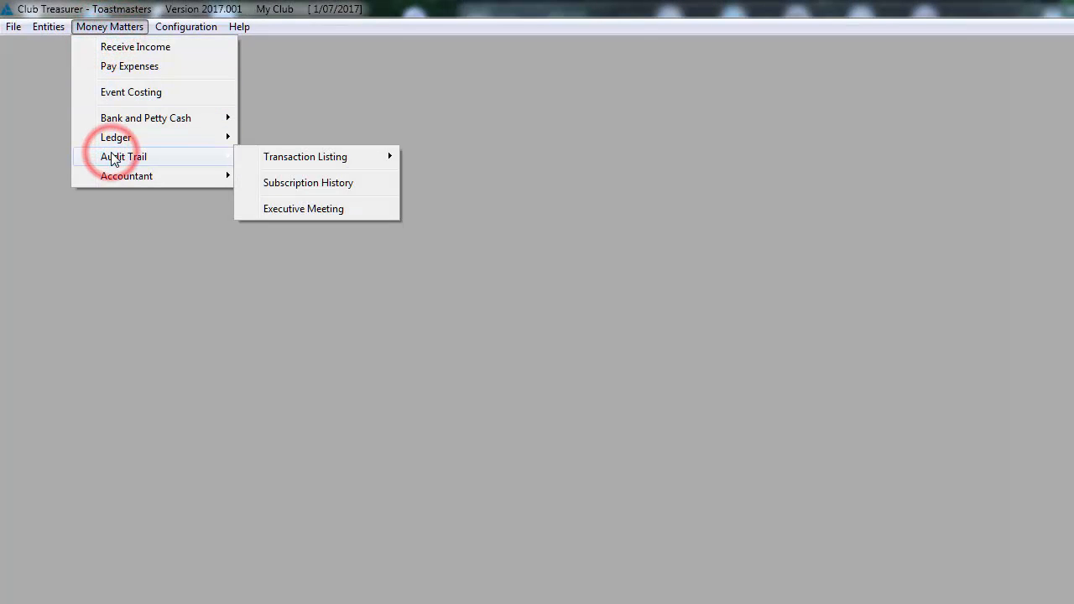
pyautogui.click(288, 211)
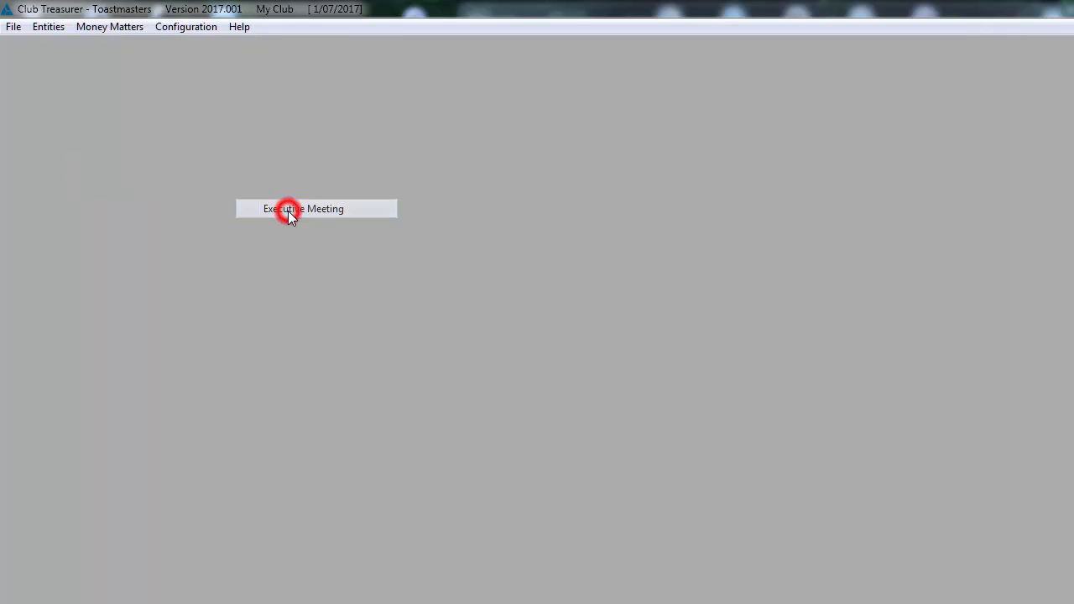
pyautogui.click(173, 240)
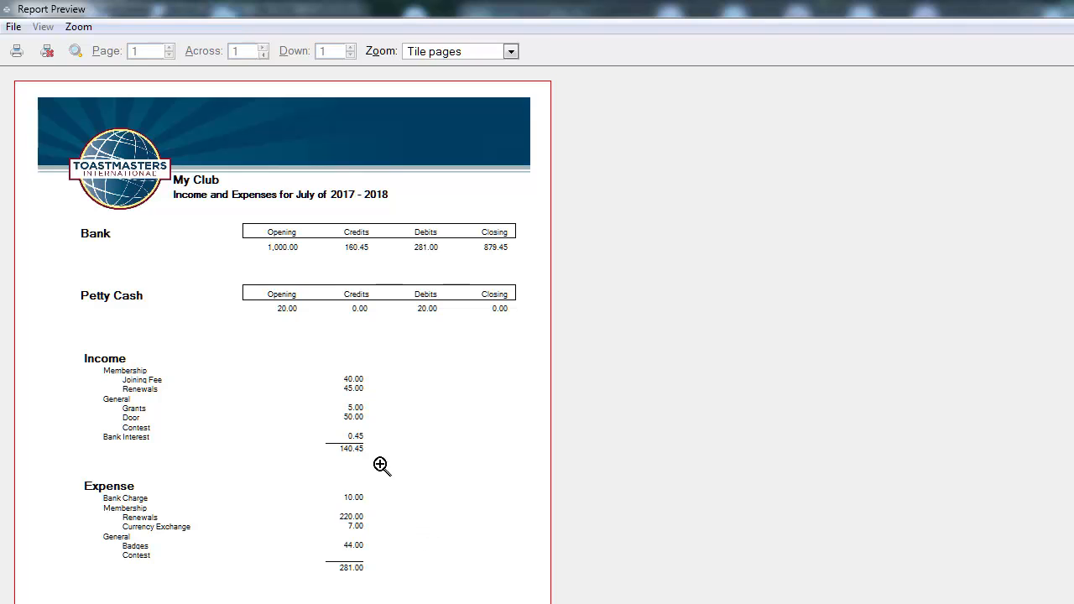
pyautogui.click(46, 52)
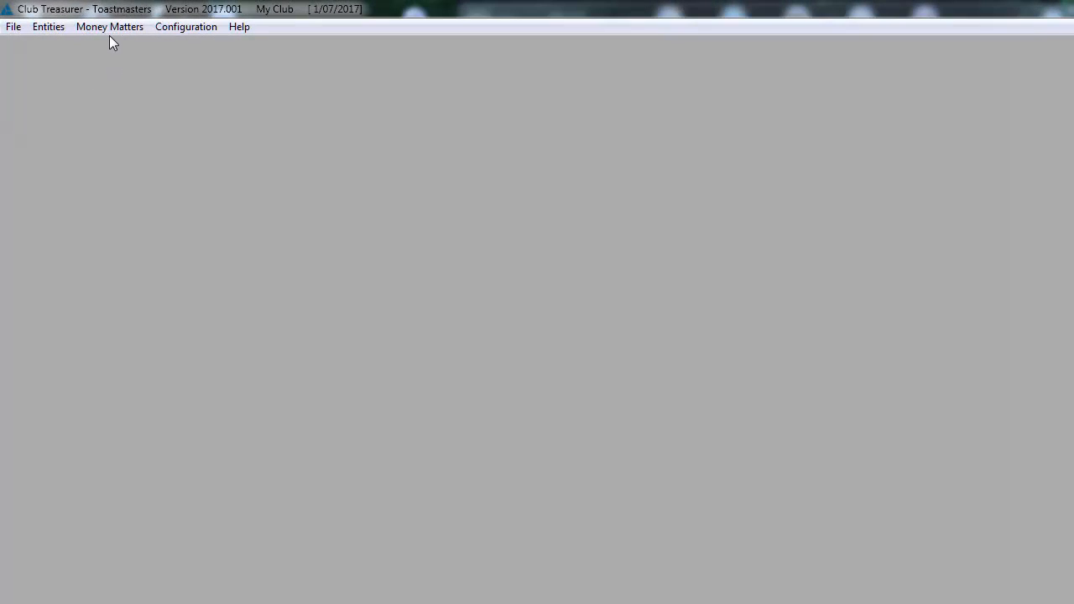
# - Prepare the ledger budget by factoring the actual amounts by 1.1 and rounding to the nearest 10
pyautogui.click(109, 28)
pyautogui.click(103, 133)
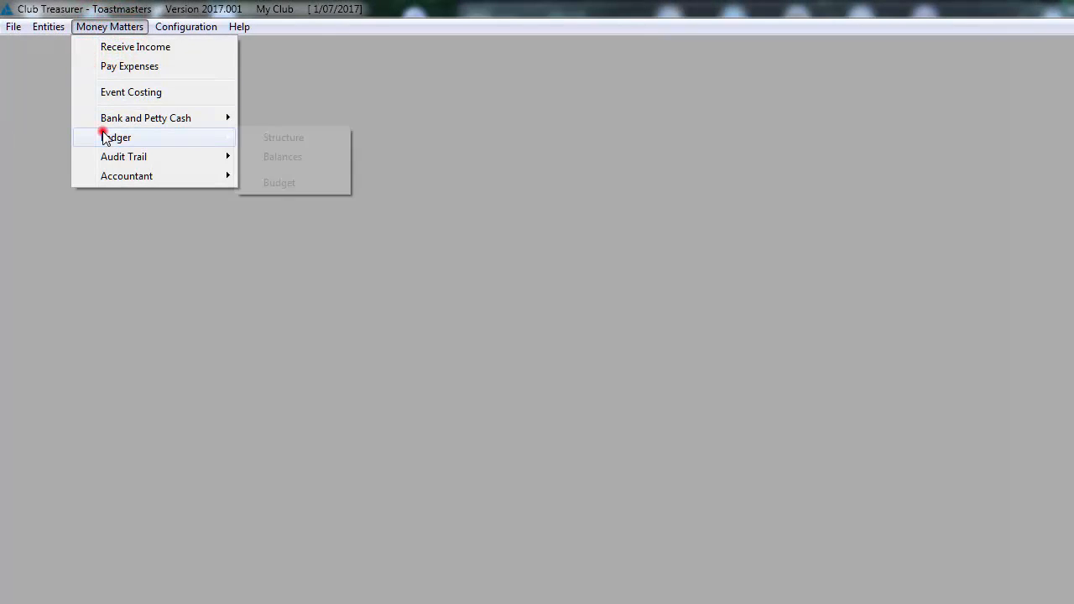
pyautogui.click(272, 183)
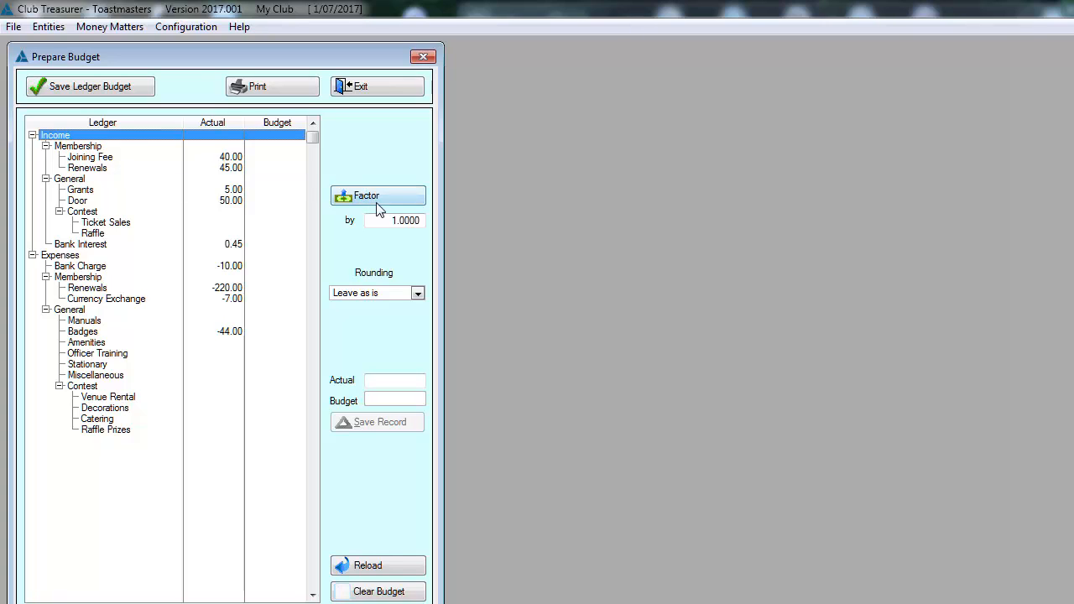
pyautogui.moveTo(392, 220); pyautogui.dragTo(427, 221)
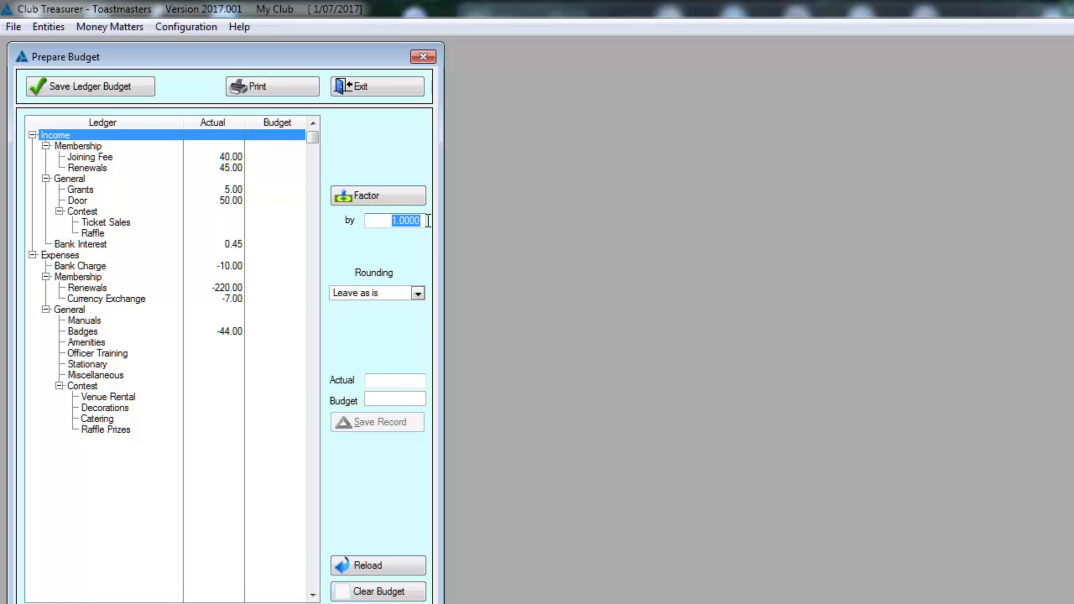
pyautogui.write('1.1')
pyautogui.click(381, 198)
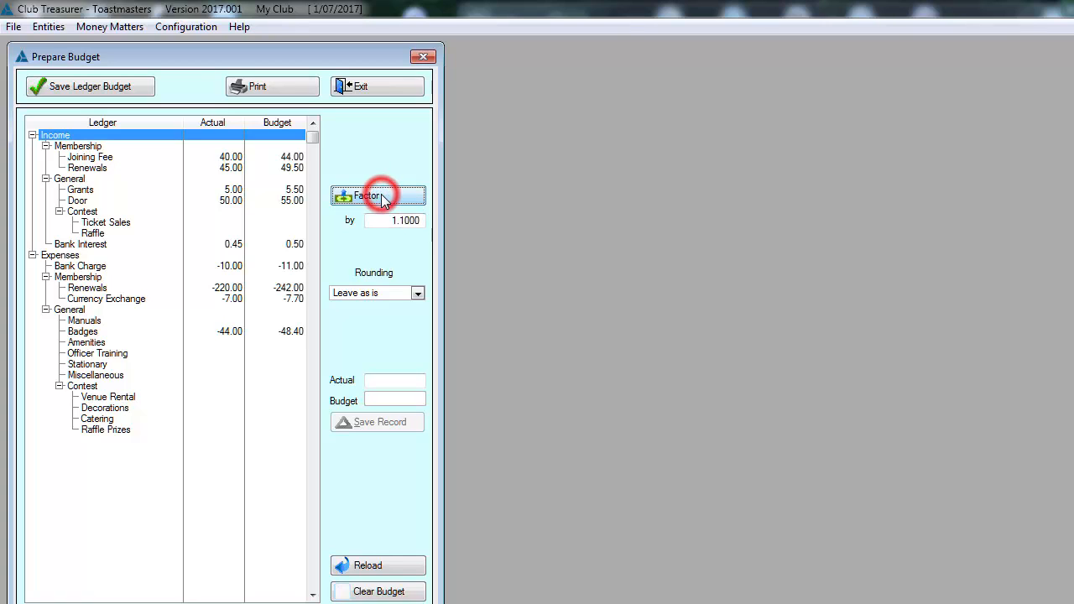
pyautogui.click(417, 294)
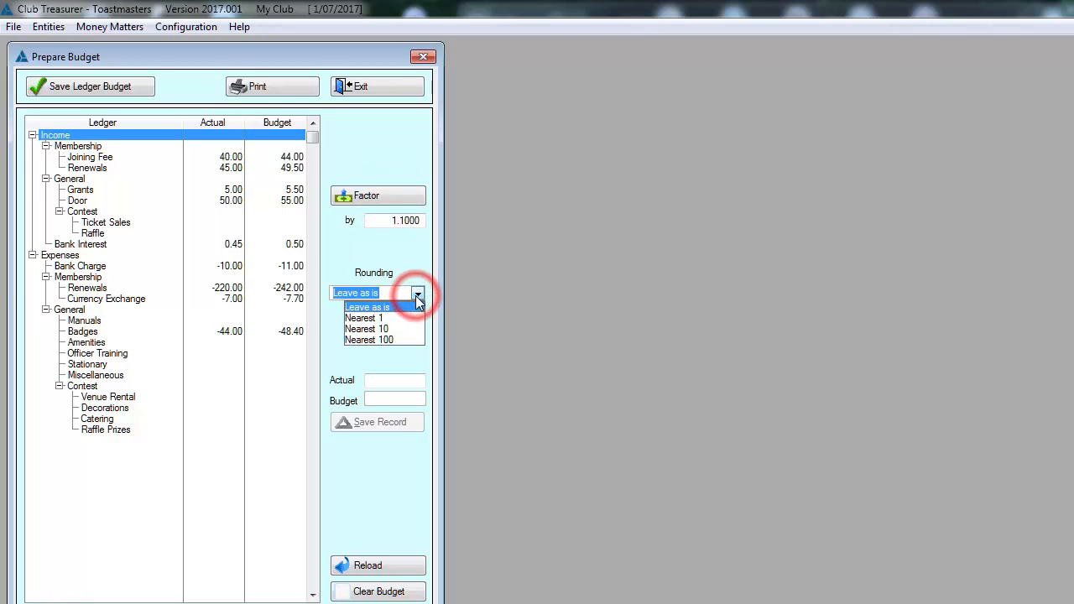
pyautogui.click(379, 329)
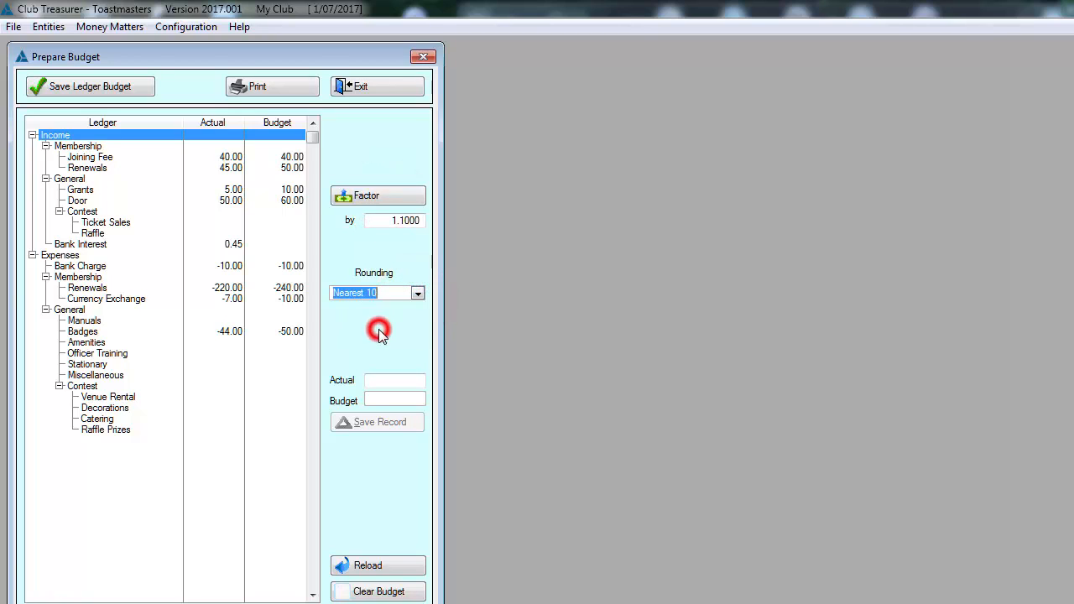
# - Set the budget for Renewals under Expenses to -250.00 and save the ledger budget
pyautogui.click(229, 288)
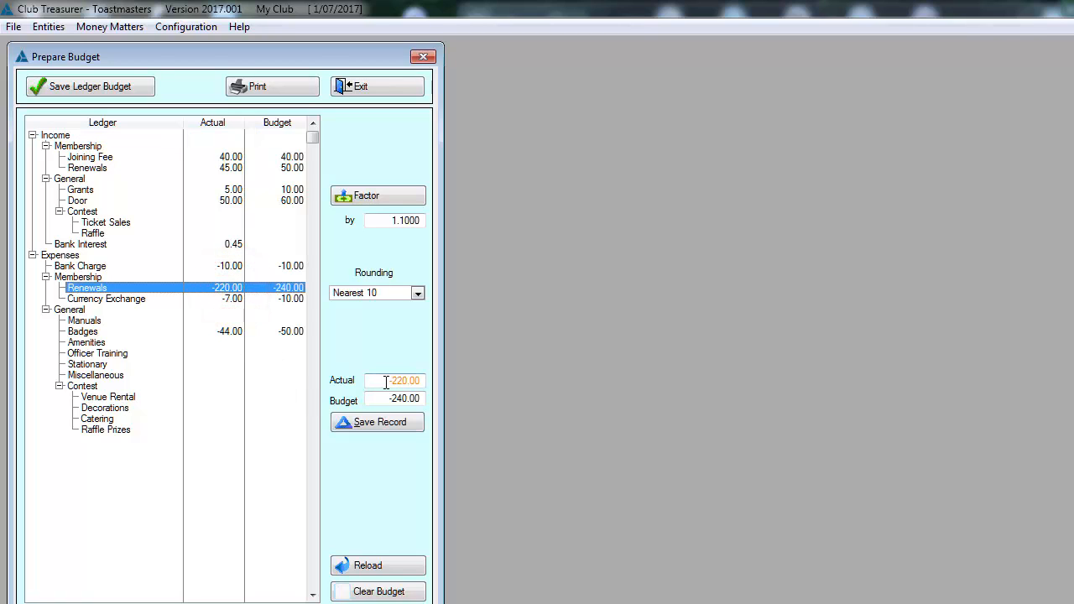
pyautogui.moveTo(391, 399); pyautogui.dragTo(401, 402)
pyautogui.click(367, 423)
pyautogui.click(67, 90)
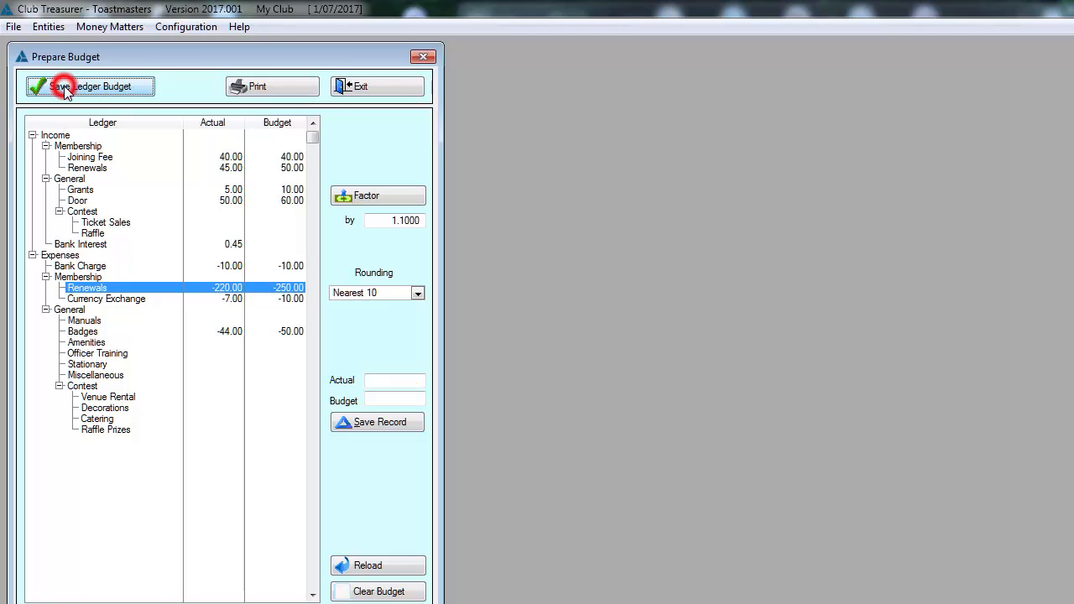
# - Preview the budget accounts report with zero balances removed, then close it without printing and leave budget preparation
pyautogui.click(265, 88)
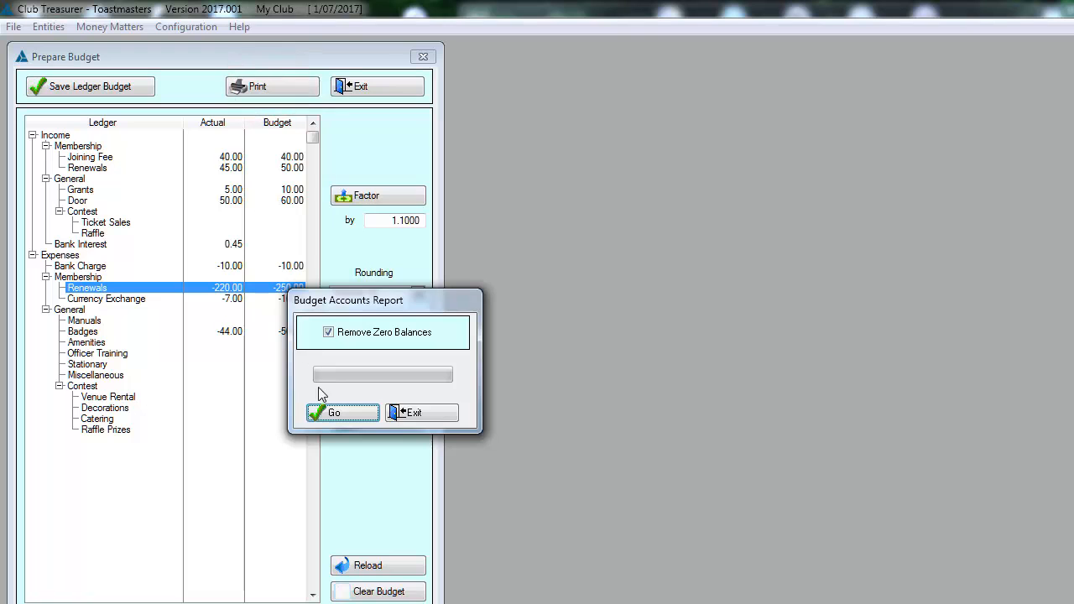
pyautogui.click(328, 419)
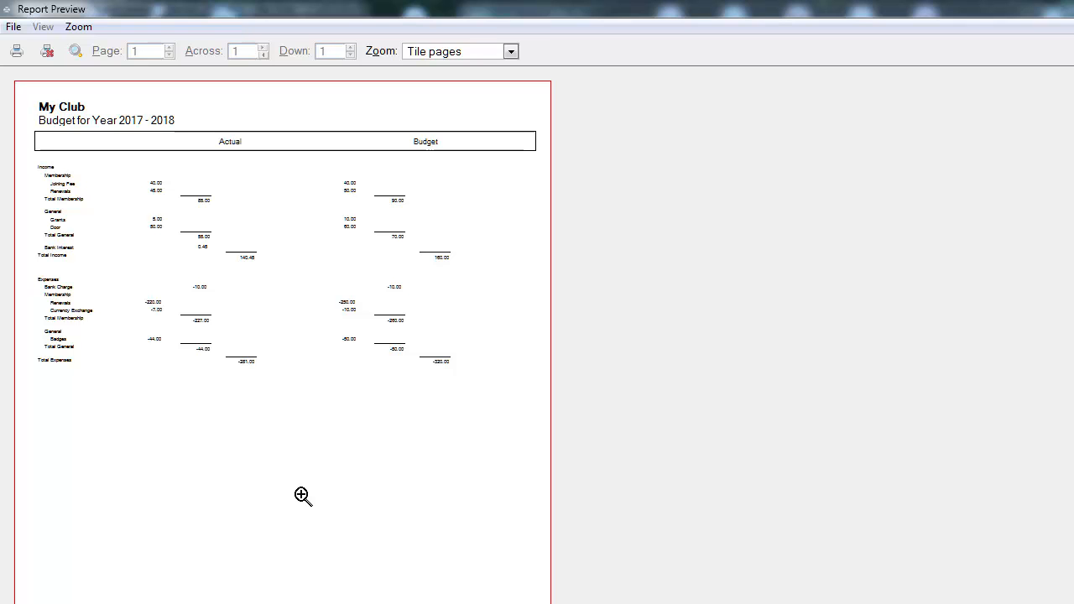
pyautogui.click(48, 53)
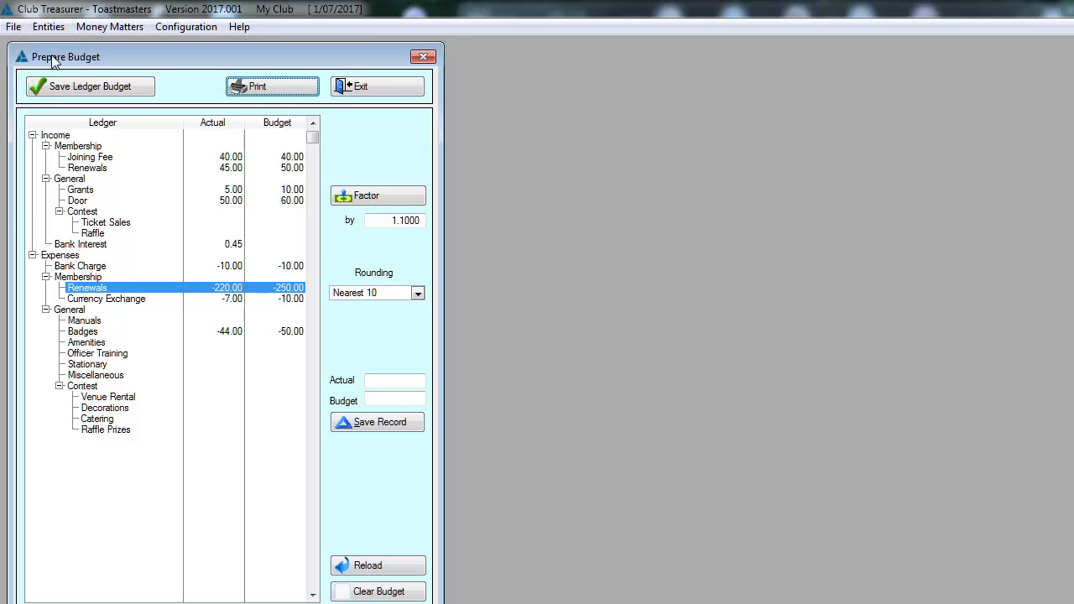
pyautogui.click(371, 89)
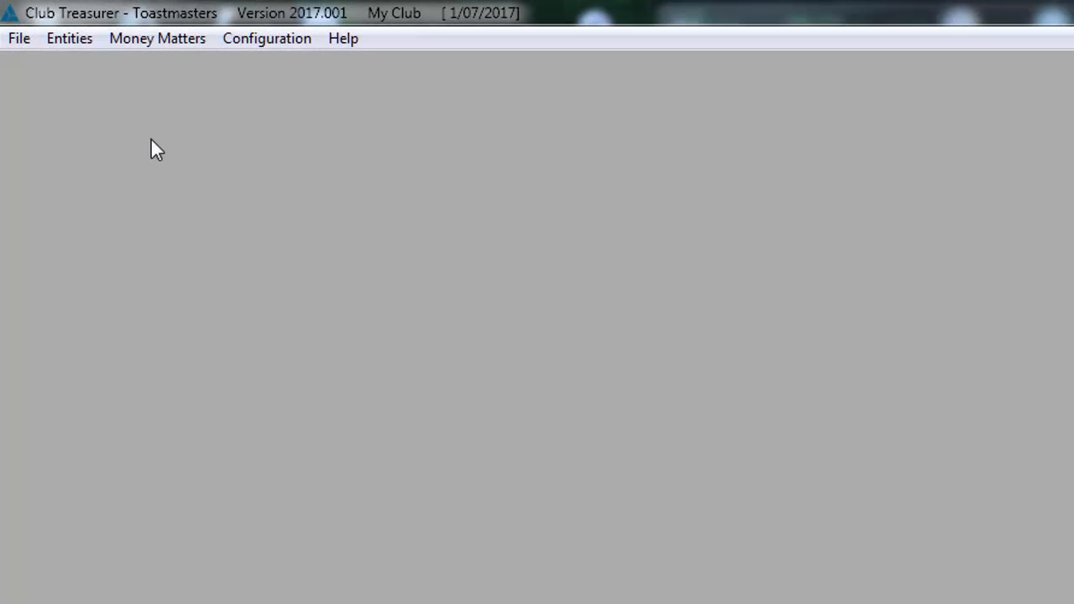
# - Add a new user to the Users Masterfile and fill in the user's initials and full name
pyautogui.click(266, 39)
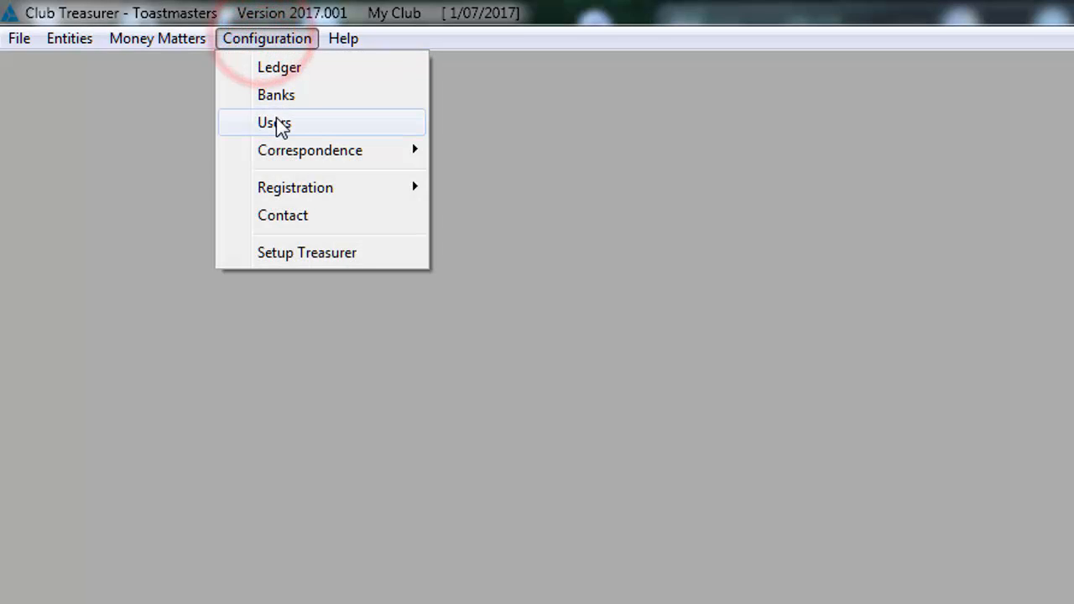
pyautogui.click(277, 122)
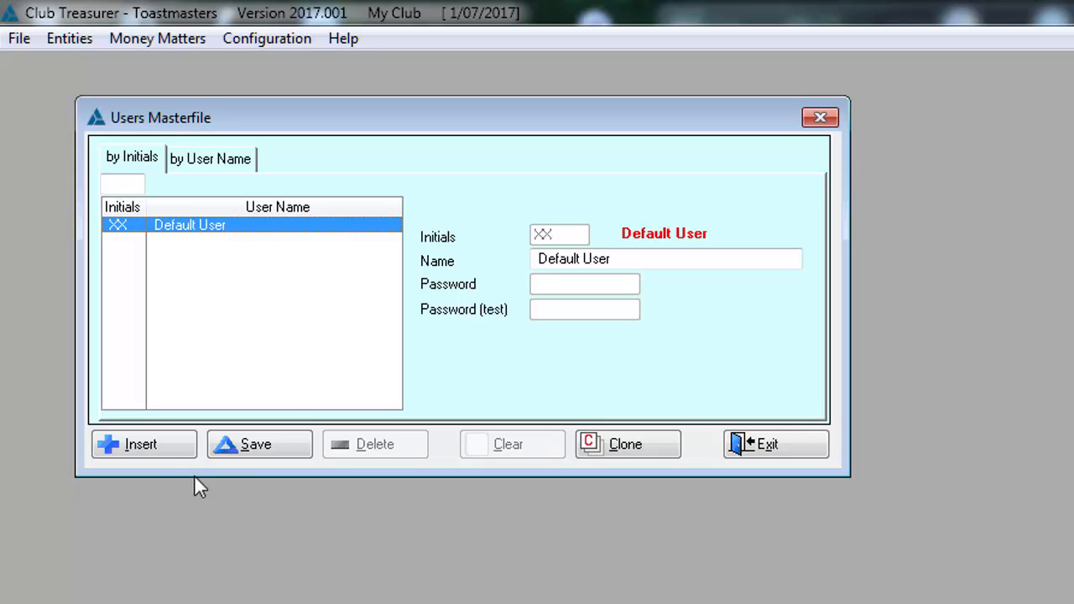
pyautogui.click(151, 453)
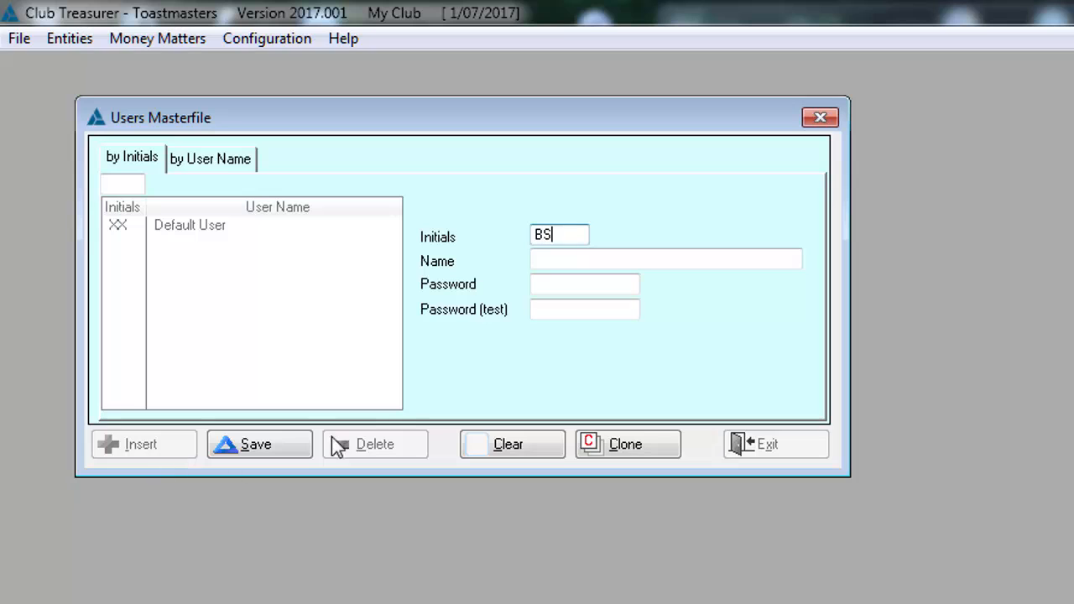
pyautogui.click(546, 263)
pyautogui.write('Bill Smith')
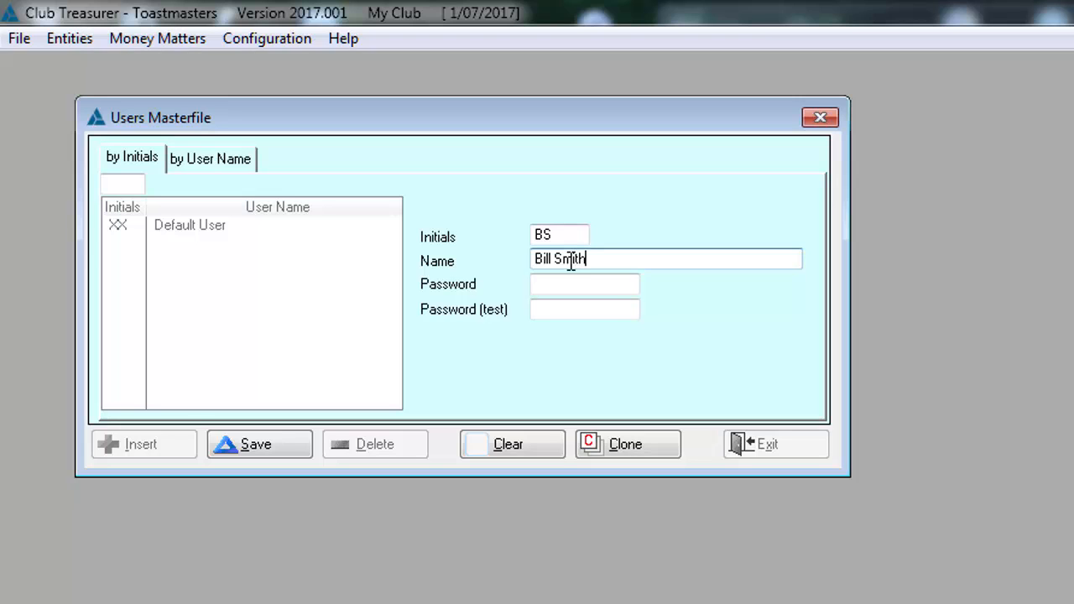
# - Enter the new user's password in both password fields, save the user record and close the Users Masterfile
pyautogui.click(557, 285)
pyautogui.write('•')
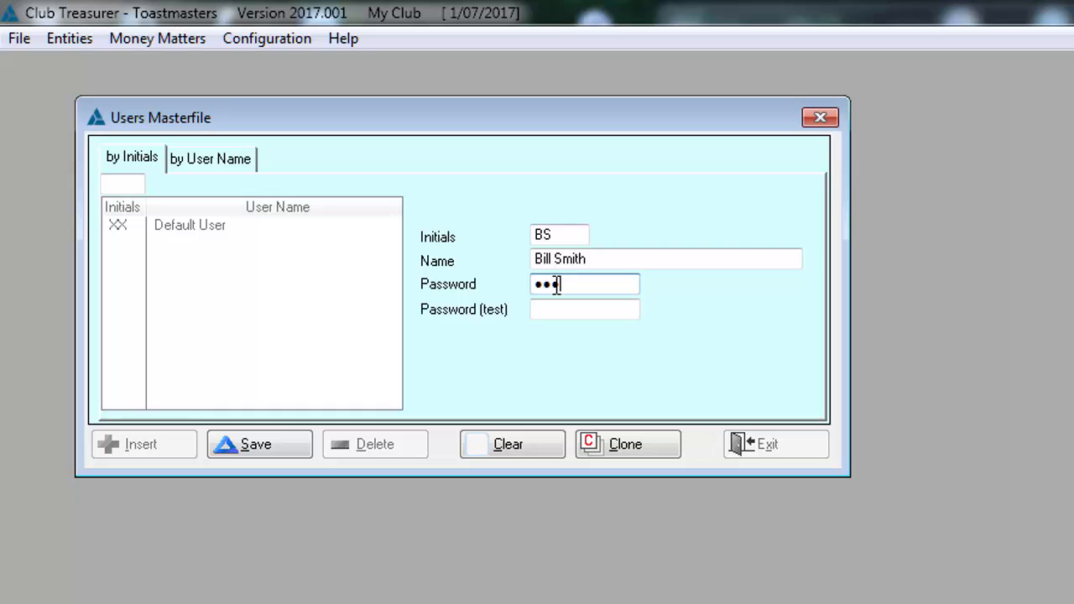
pyautogui.write('••••')
pyautogui.click(551, 308)
pyautogui.write('••')
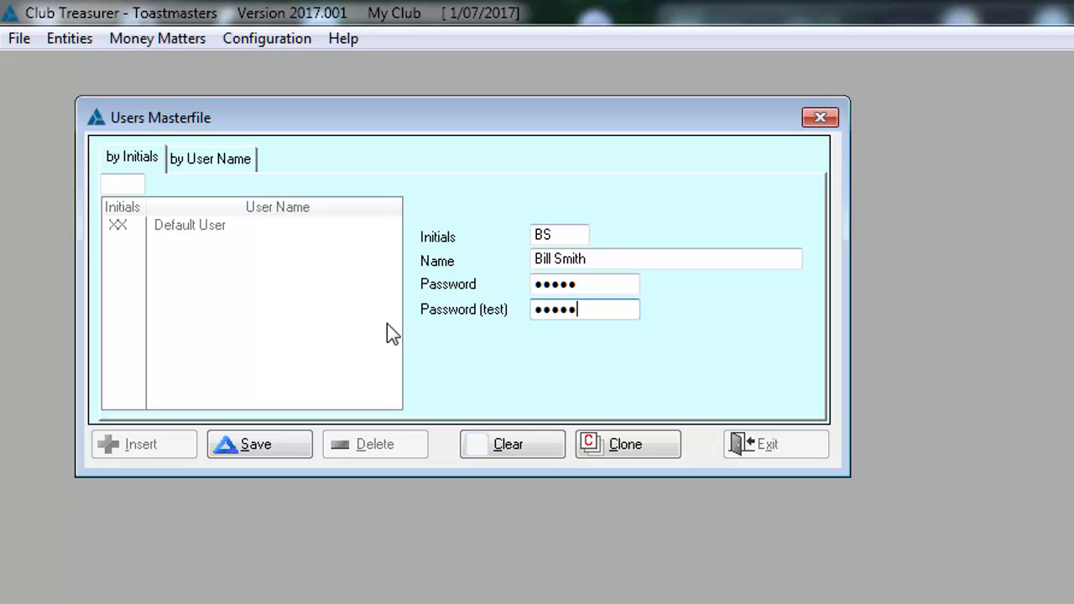
pyautogui.click(268, 440)
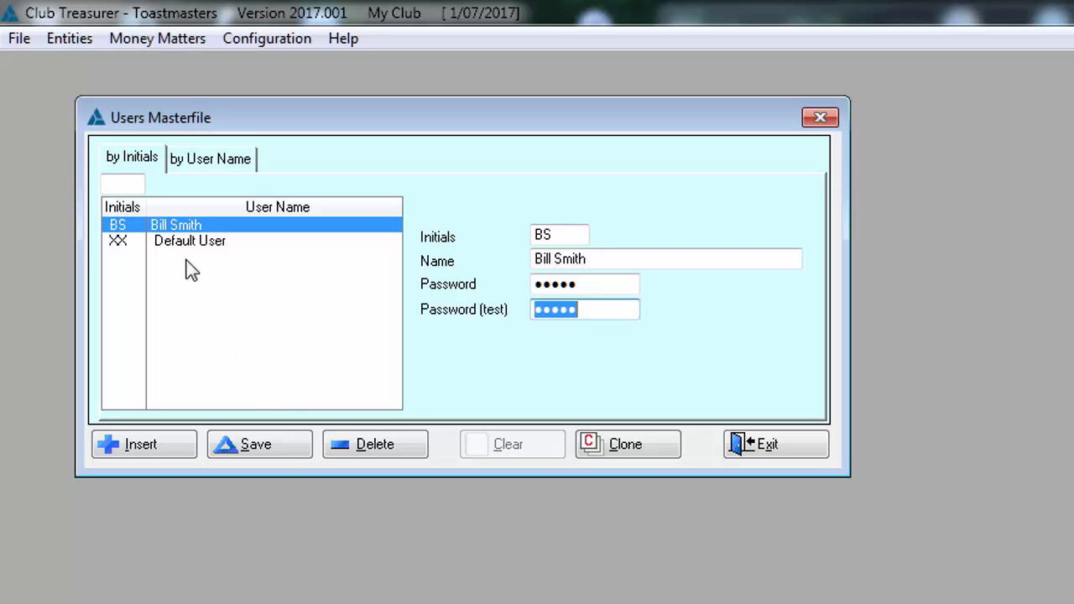
pyautogui.click(764, 445)
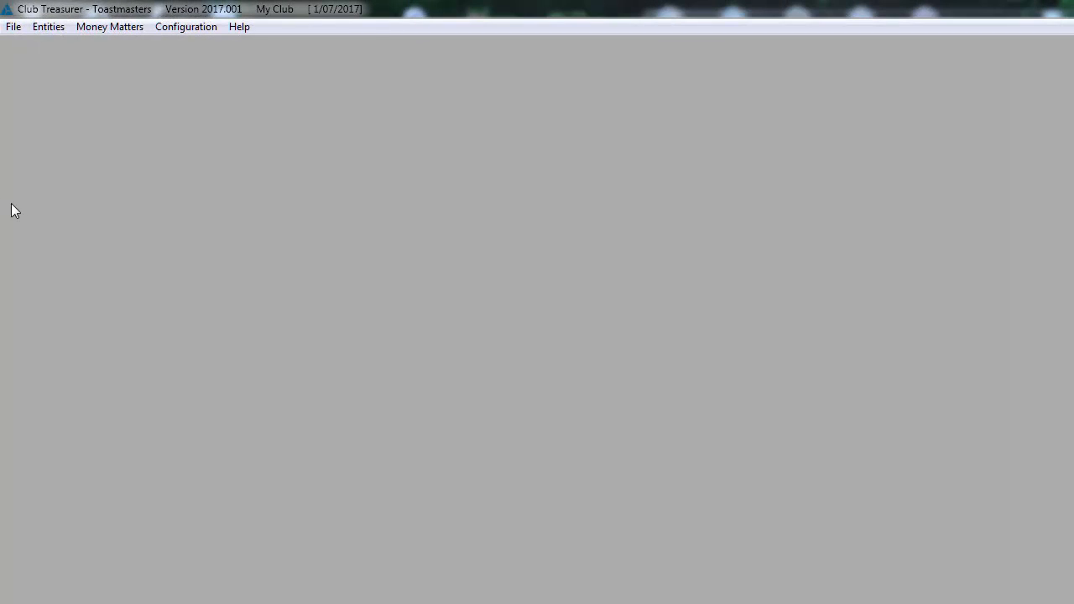
# - Create a new standard letter named Renewal in the Letter Editor and save it
pyautogui.click(188, 32)
pyautogui.click(210, 103)
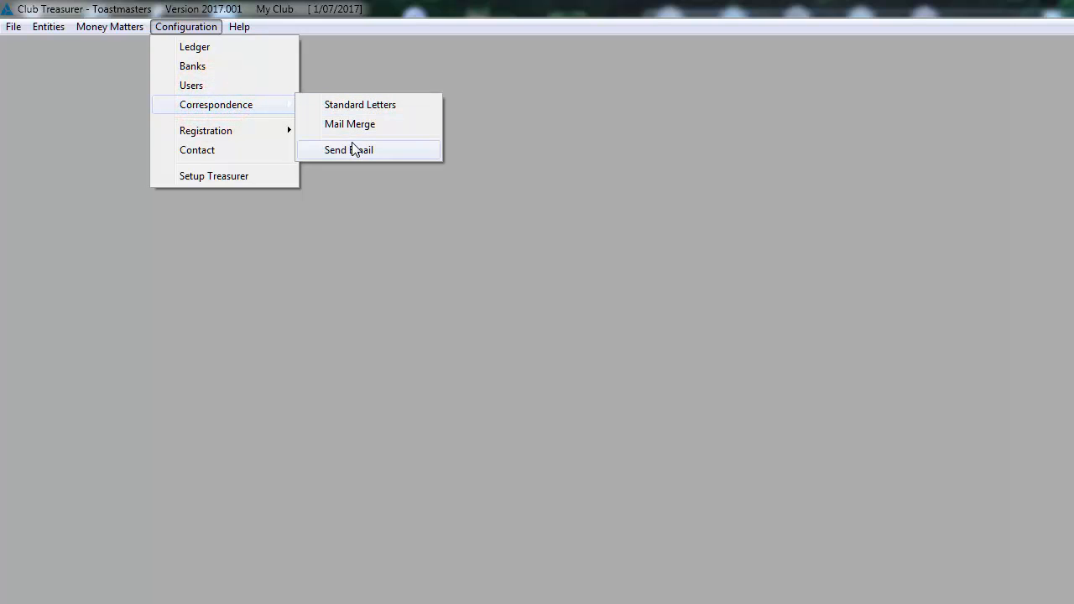
pyautogui.click(354, 105)
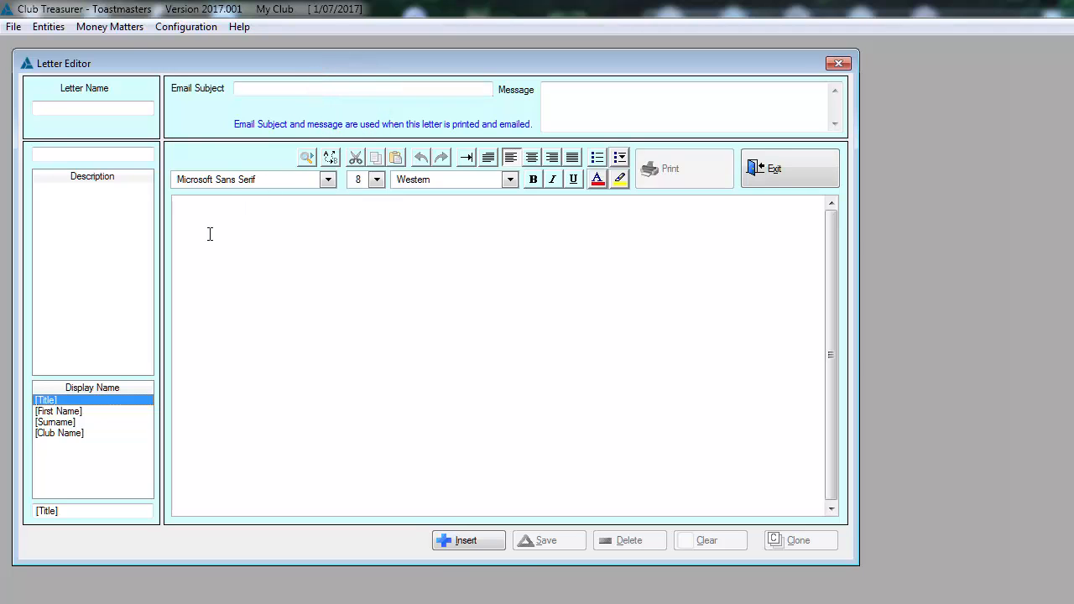
pyautogui.click(451, 541)
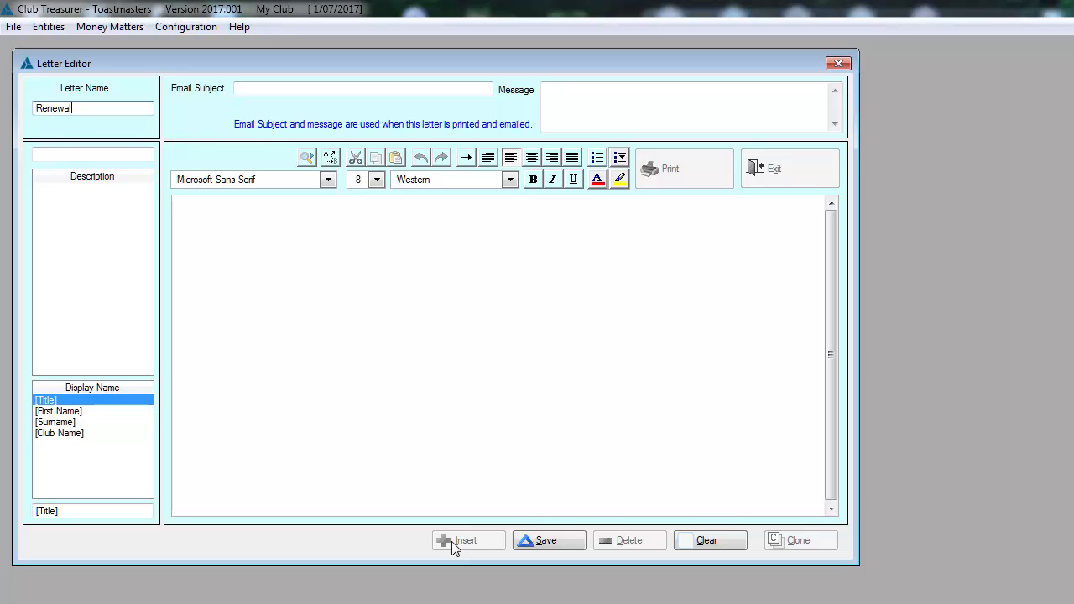
pyautogui.click(543, 542)
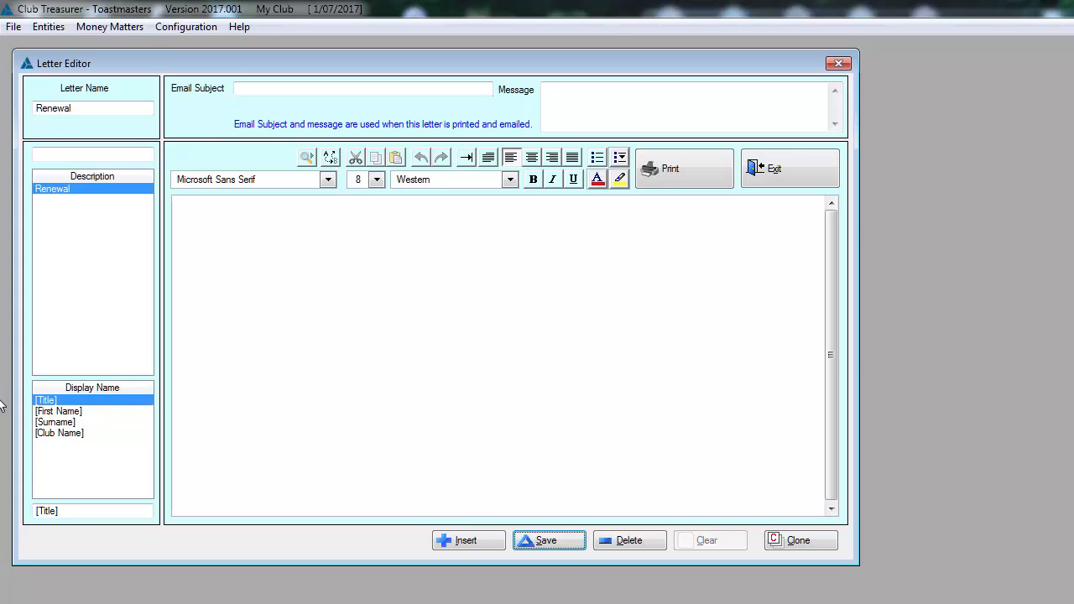
# - Copy the [Title] merge field into the Renewal letter's email subject
pyautogui.click(51, 410)
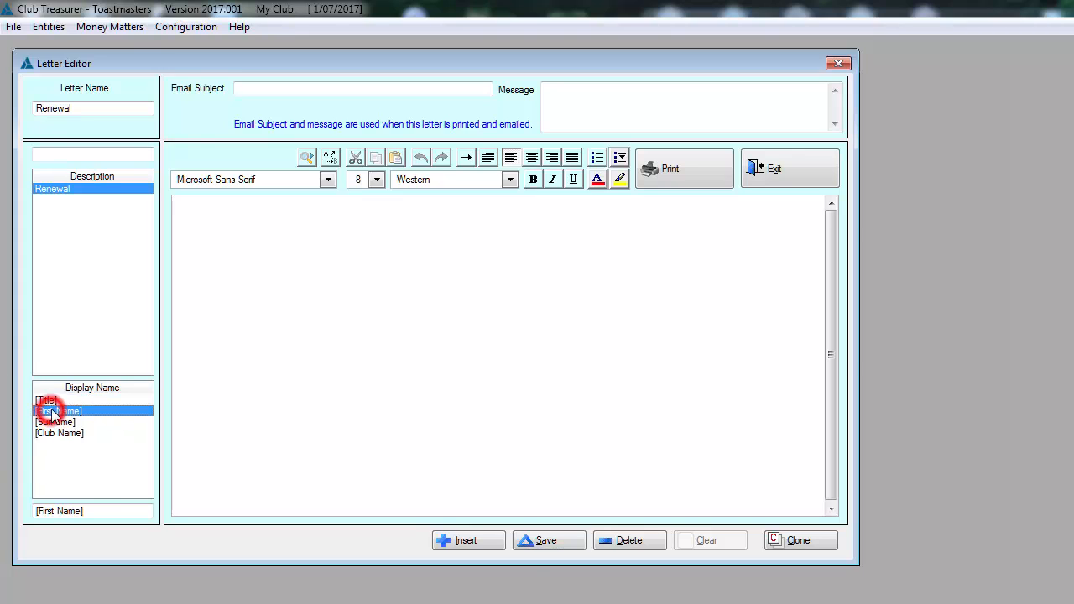
pyautogui.click(52, 403)
pyautogui.click(88, 508)
pyautogui.moveTo(68, 510); pyautogui.dragTo(19, 510)
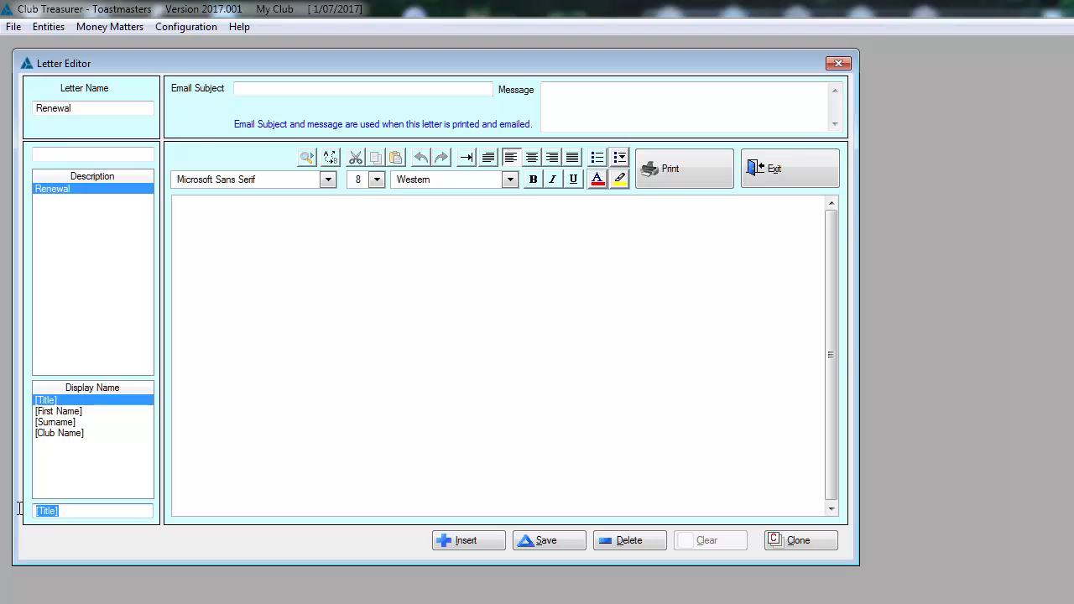
pyautogui.hotkey('ctrl', 'c')
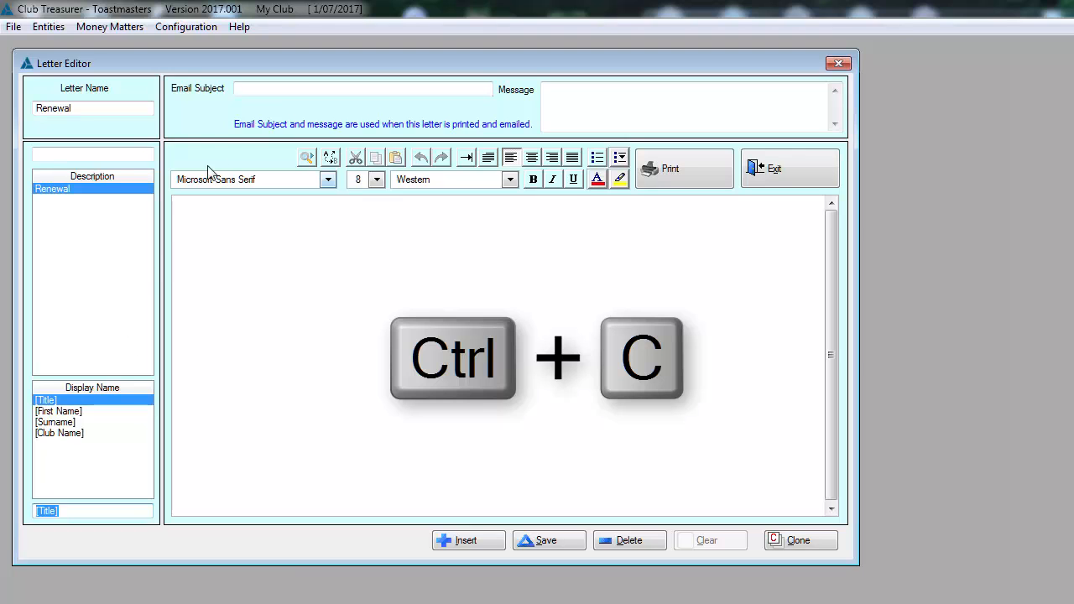
pyautogui.click(240, 89)
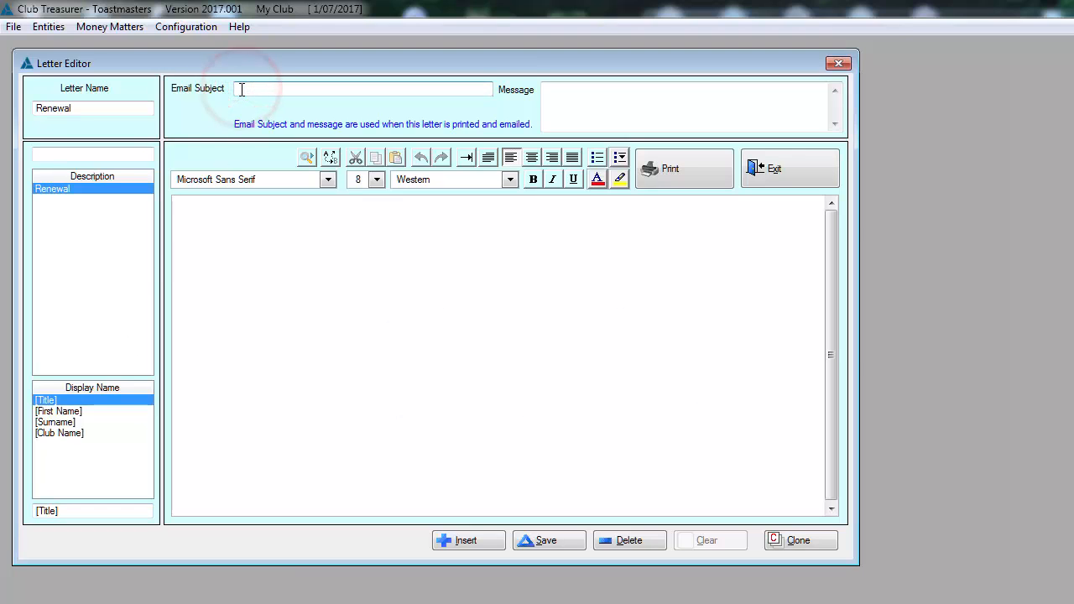
pyautogui.hotkey('ctrl', 'v')
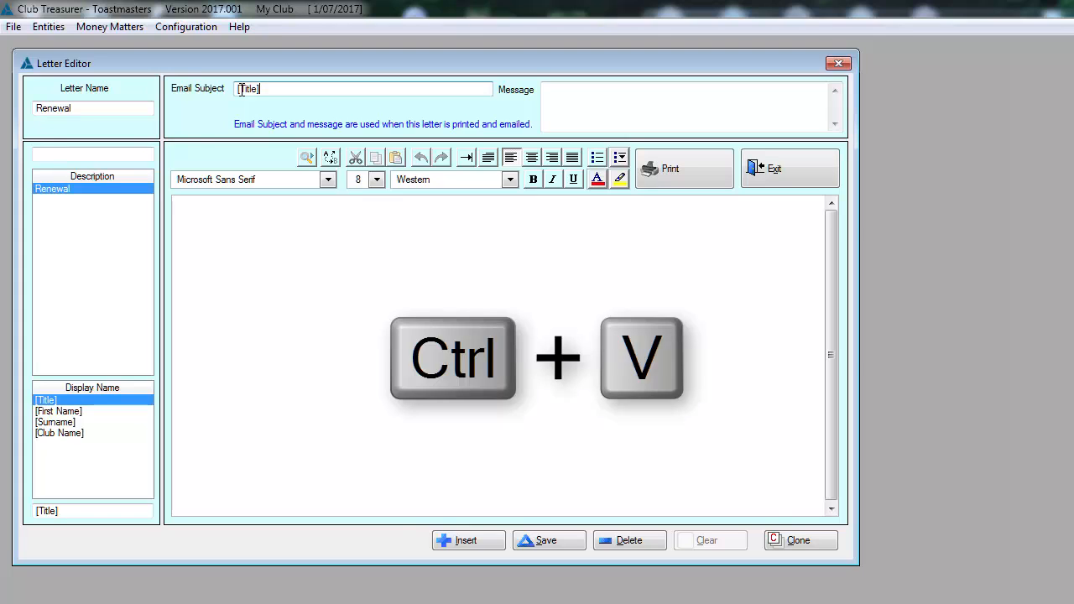
# - Append the [First Name] and [Surname] merge fields after [Title] in the email subject
pyautogui.click(41, 411)
pyautogui.moveTo(97, 513); pyautogui.dragTo(23, 518)
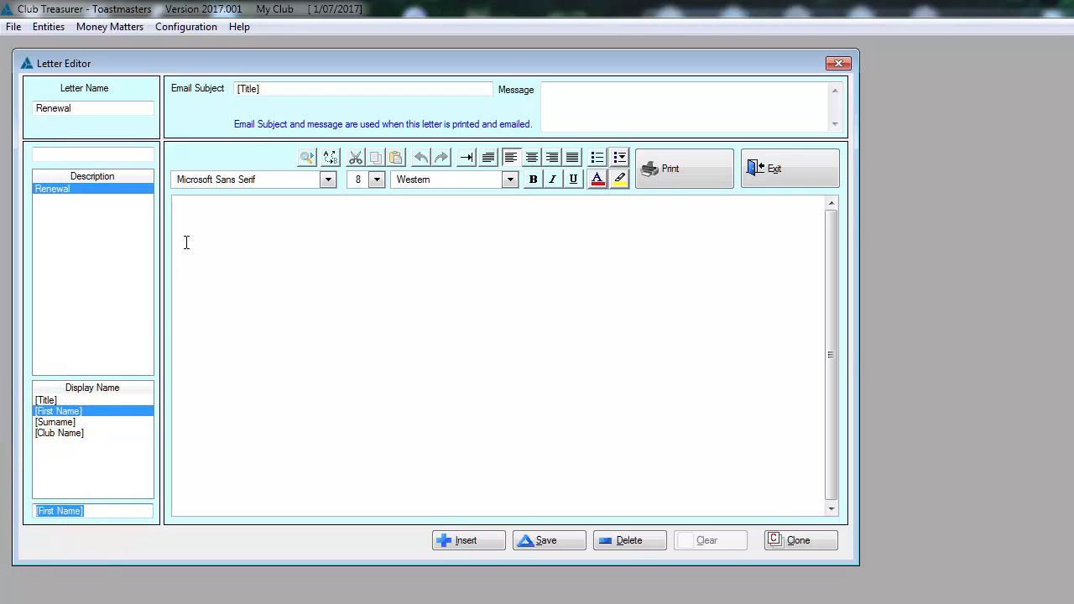
pyautogui.click(269, 89)
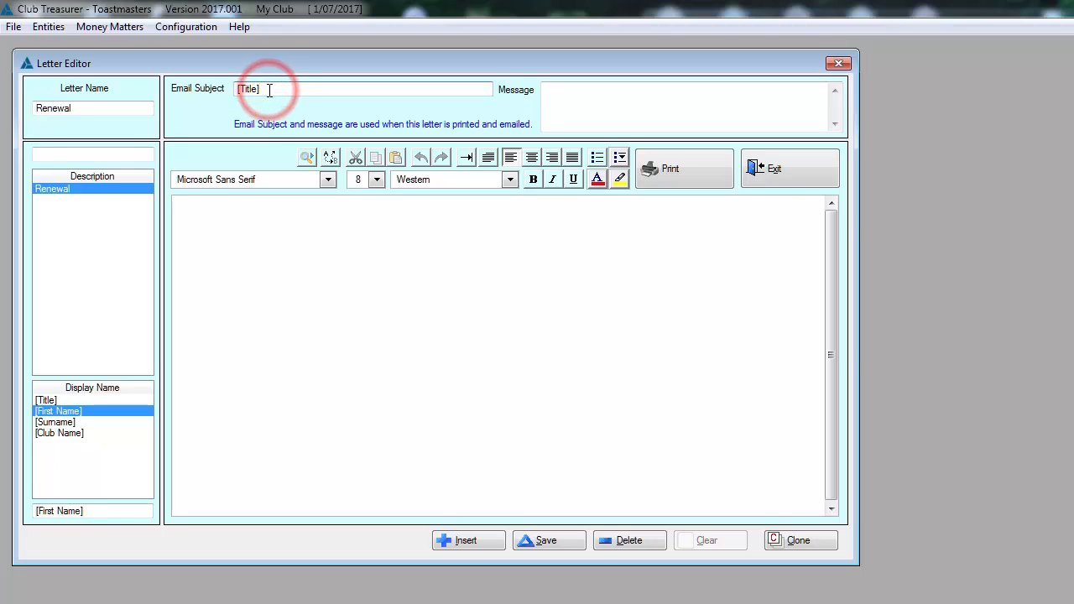
pyautogui.hotkey('ctrl', 'v')
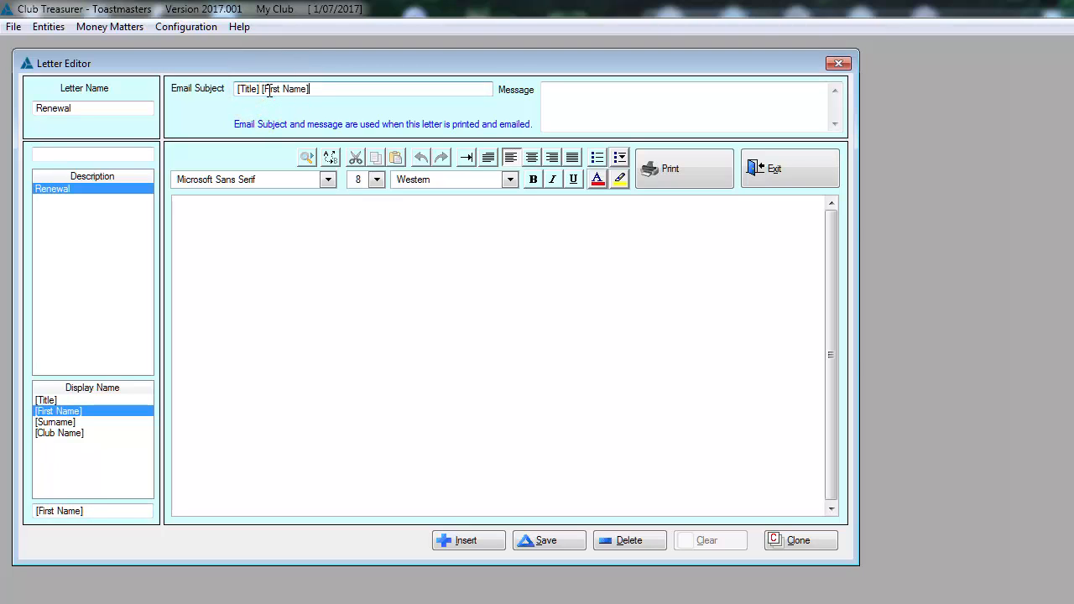
pyautogui.click(67, 423)
pyautogui.moveTo(86, 509); pyautogui.dragTo(28, 516)
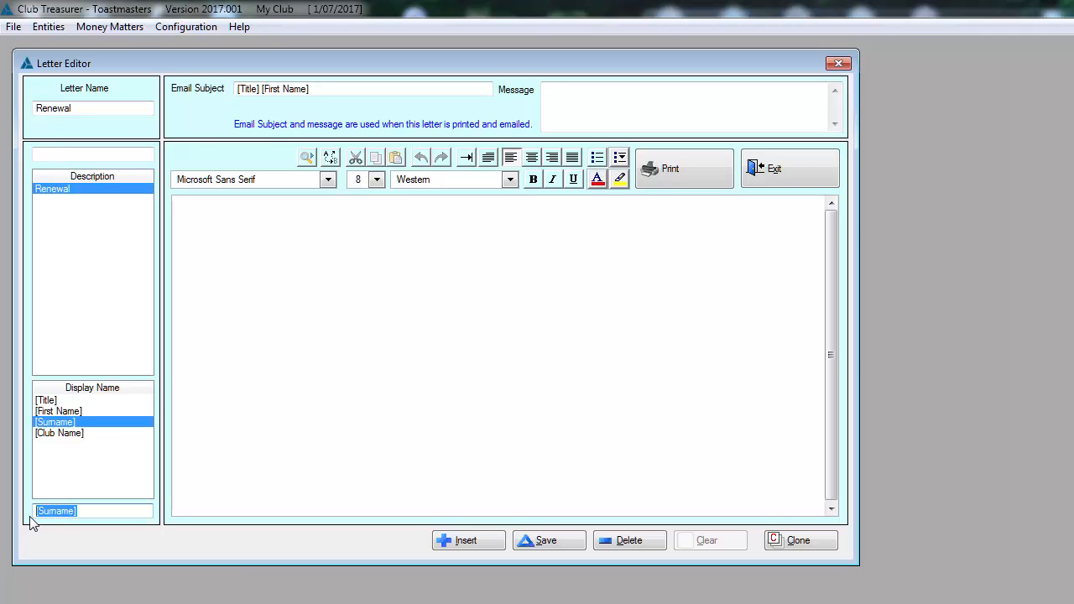
pyautogui.click(317, 89)
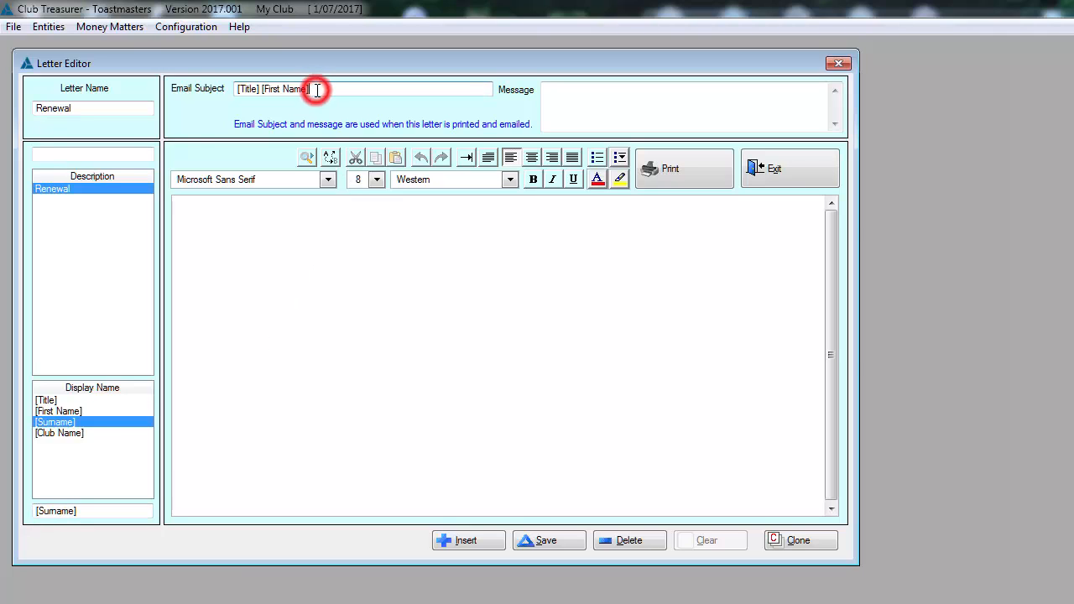
pyautogui.hotkey('ctrl', 'v')
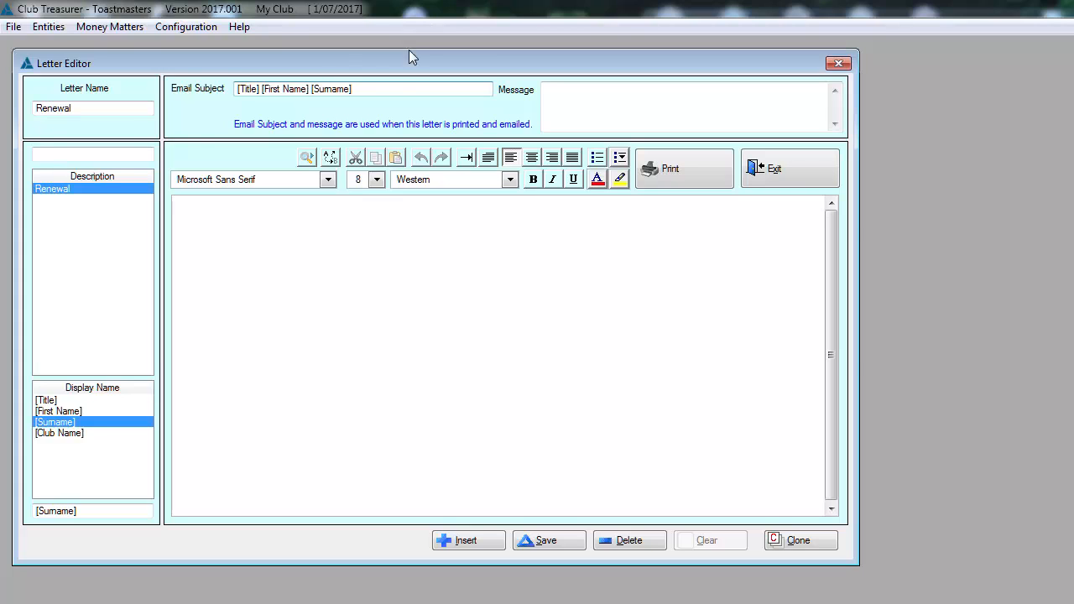
# - Copy the email subject's [Title] [First Name] [Surname] merge fields into the email message
pyautogui.moveTo(363, 89); pyautogui.dragTo(225, 98)
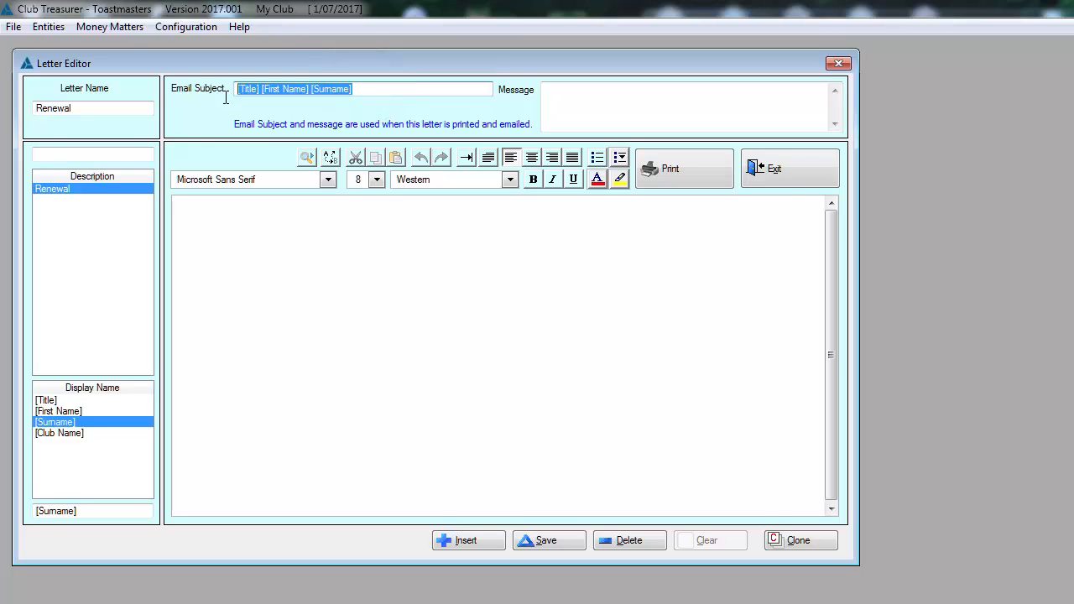
pyautogui.click(616, 101)
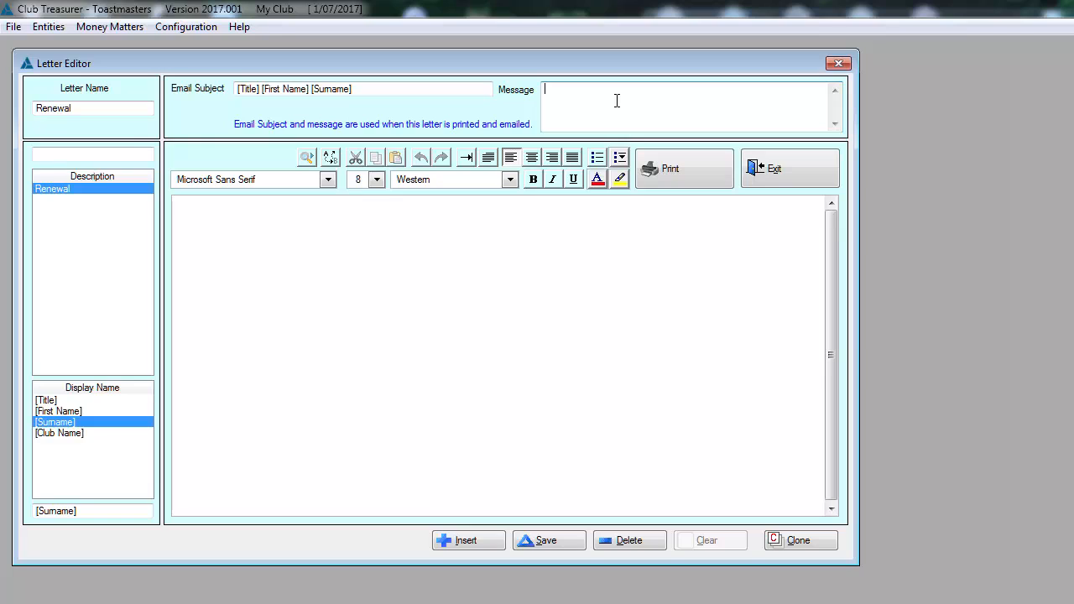
pyautogui.hotkey('ctrl', 'v')
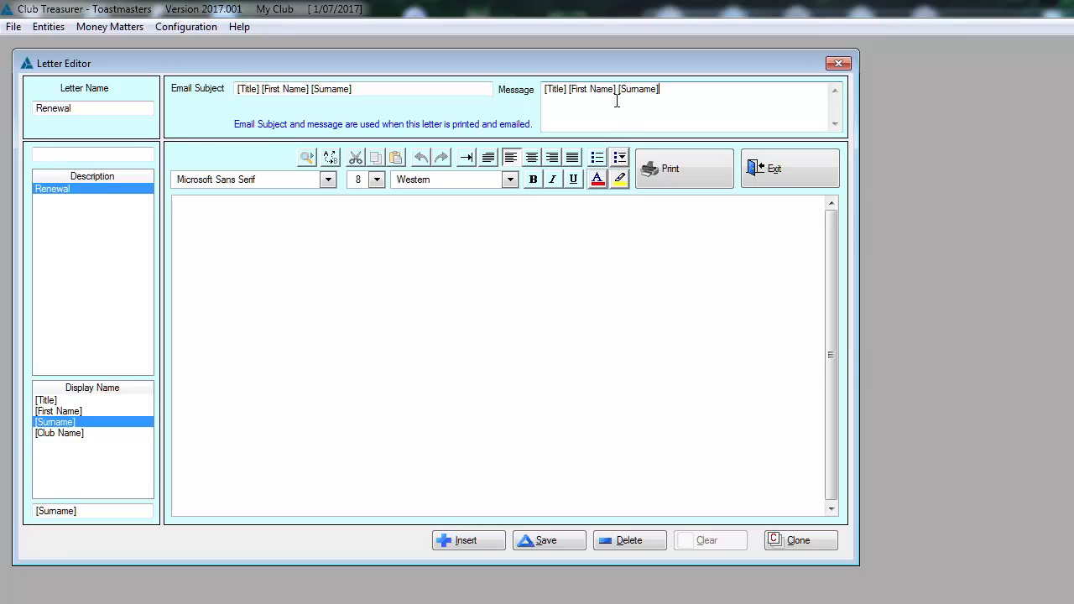
# - Begin the letter body with "Dear" followed by the [First Name] merge field
pyautogui.click(198, 209)
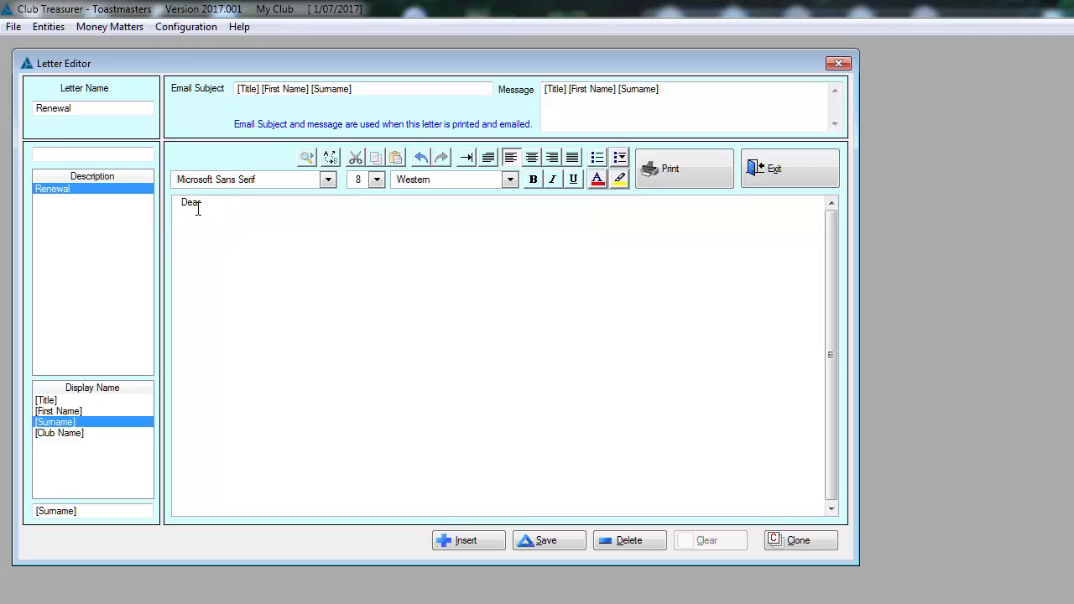
pyautogui.click(68, 411)
pyautogui.moveTo(94, 509); pyautogui.dragTo(16, 514)
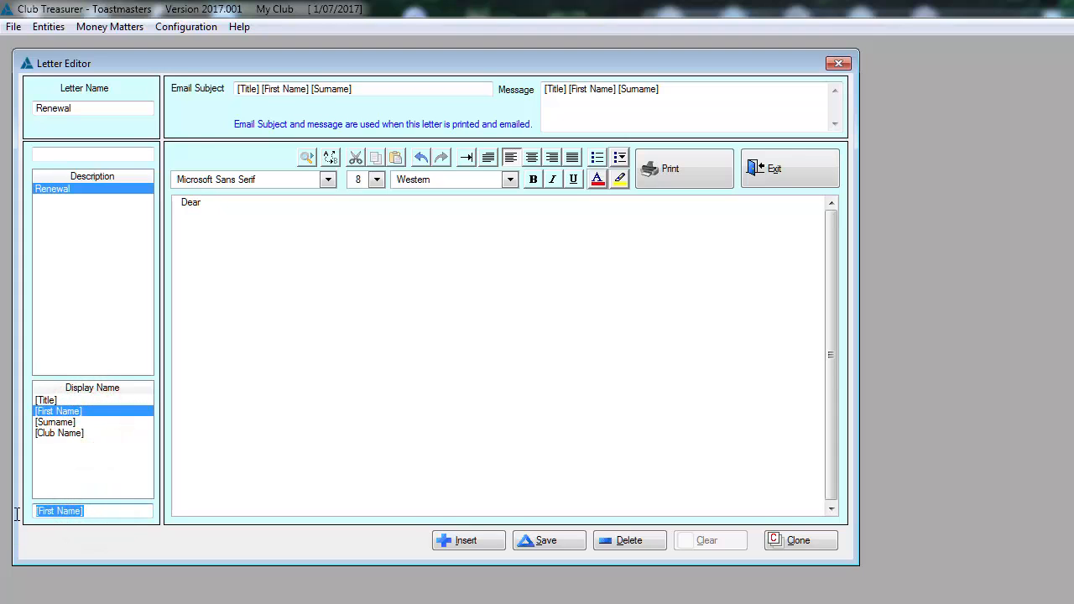
pyautogui.click(209, 201)
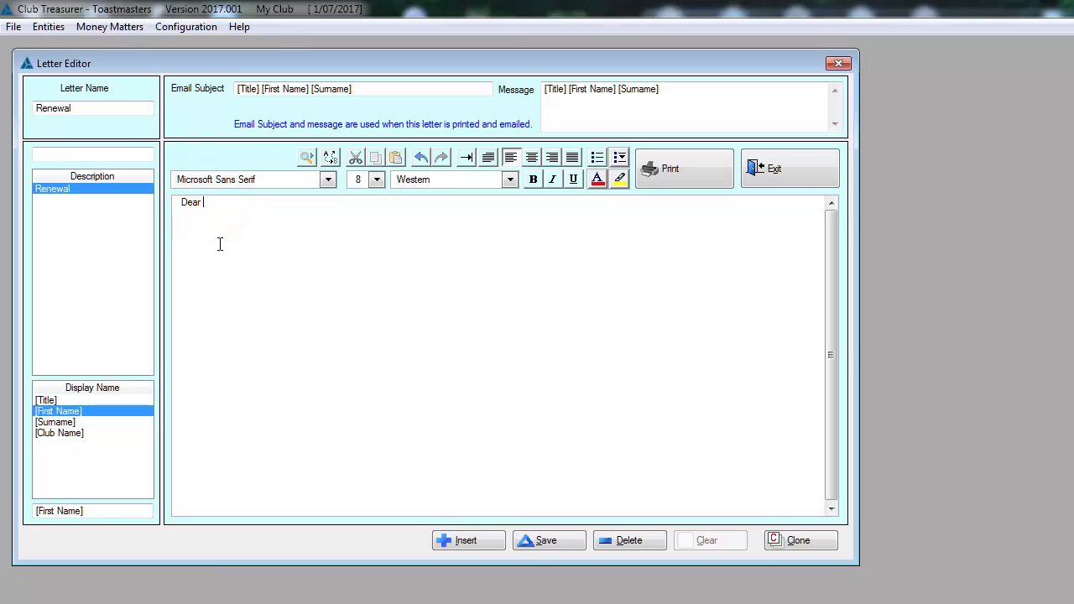
pyautogui.write('[First Name]')
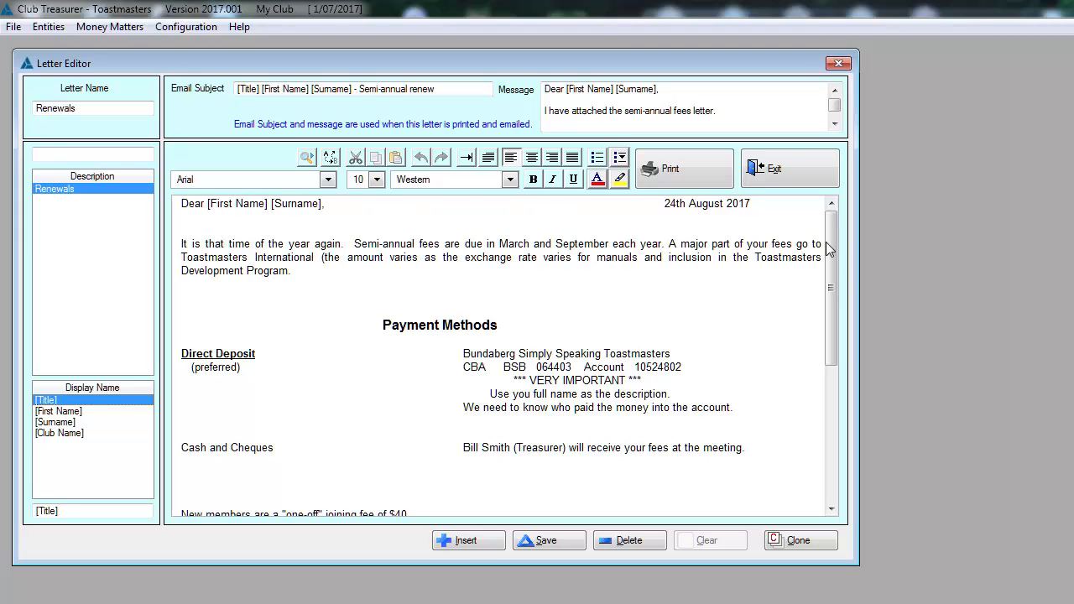
# - Look through the completed Renewals letter, save it and close the Letter Editor
pyautogui.moveTo(836, 248); pyautogui.dragTo(820, 228)
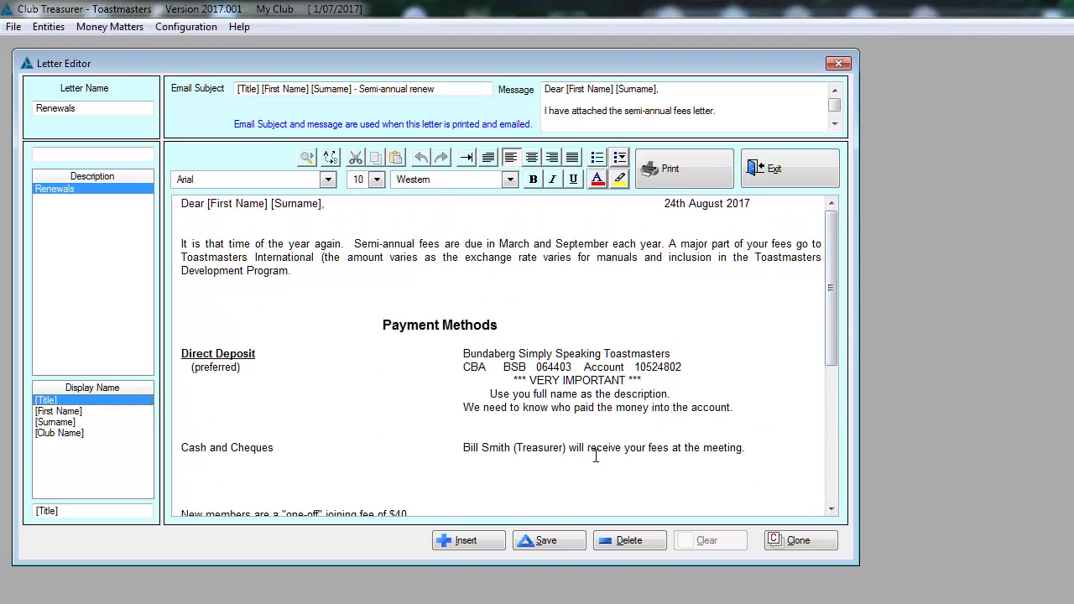
pyautogui.click(552, 544)
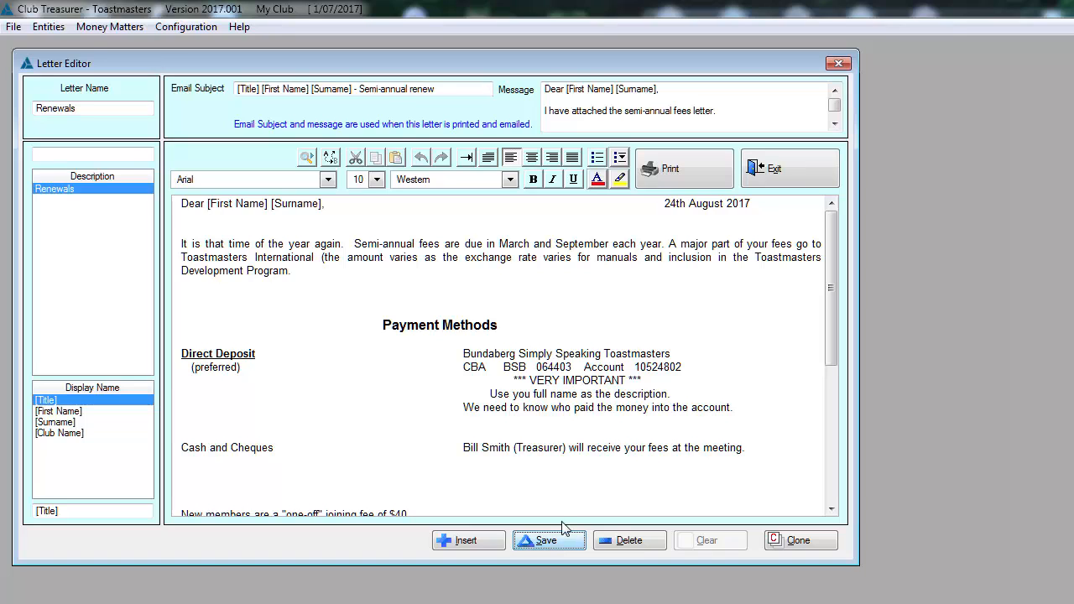
pyautogui.click(779, 171)
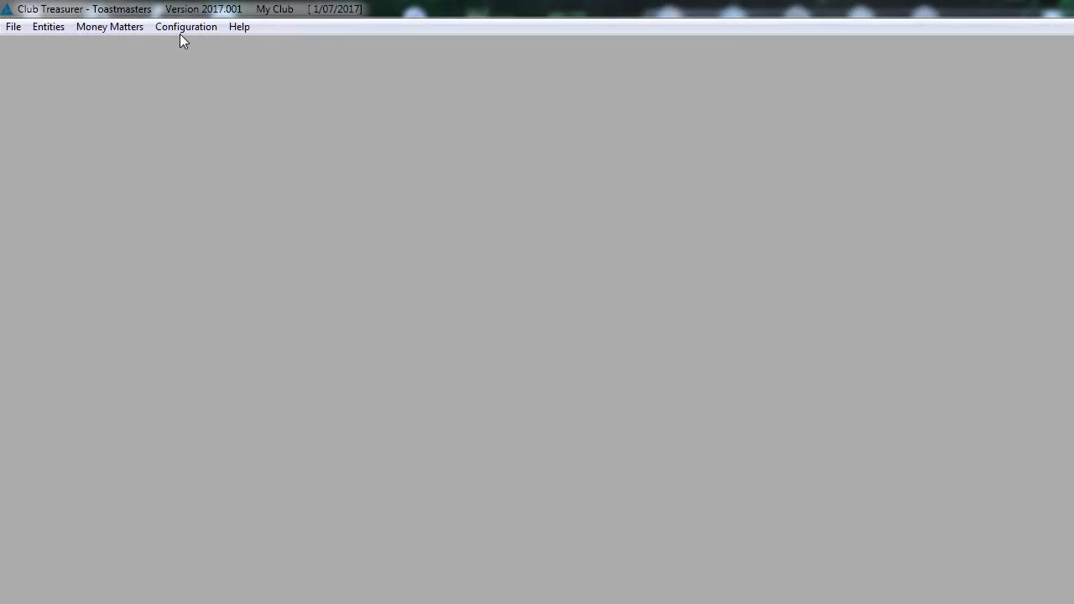
# - Start a mail merge and choose Renewals as the letter to email or print
pyautogui.click(180, 26)
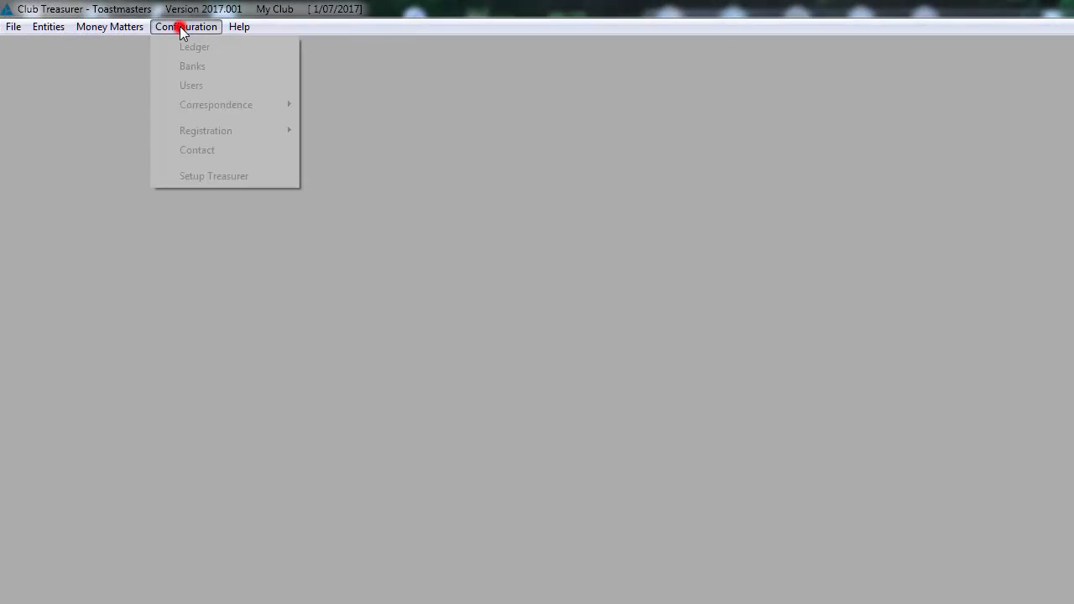
pyautogui.click(208, 105)
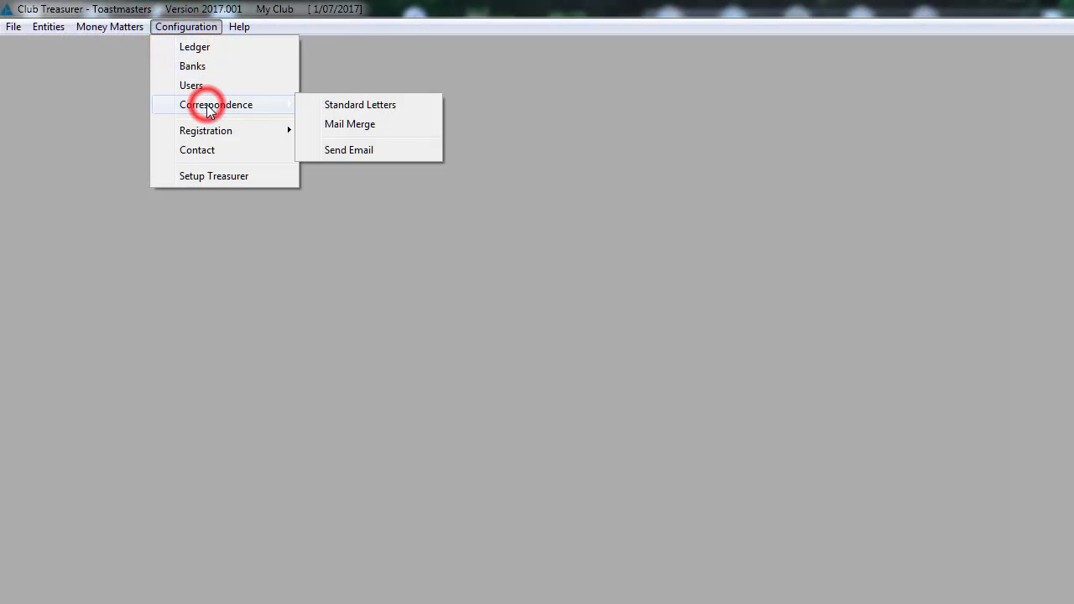
pyautogui.click(338, 126)
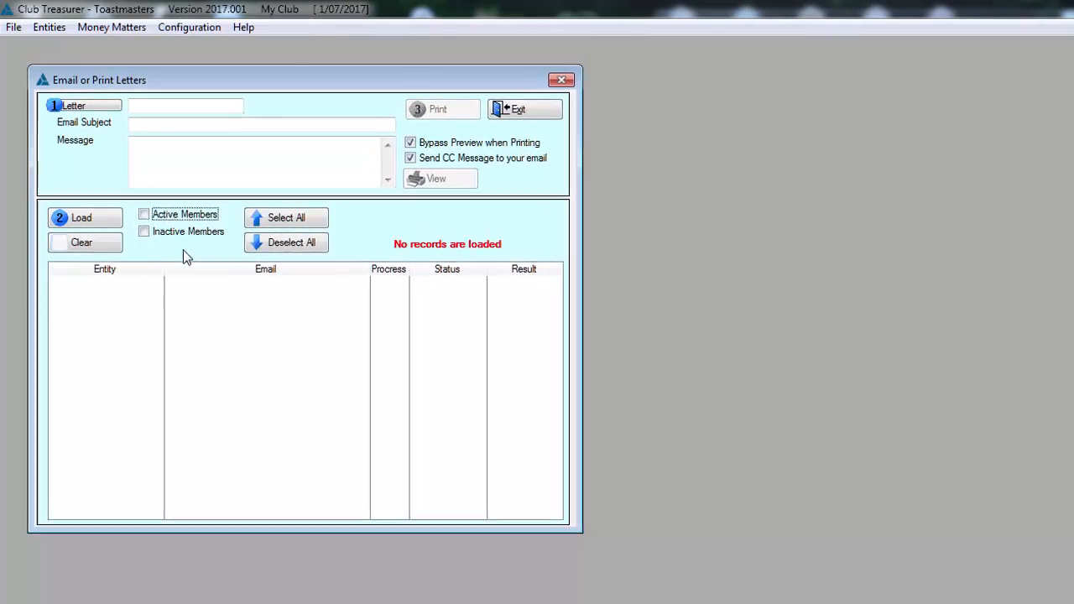
pyautogui.click(84, 114)
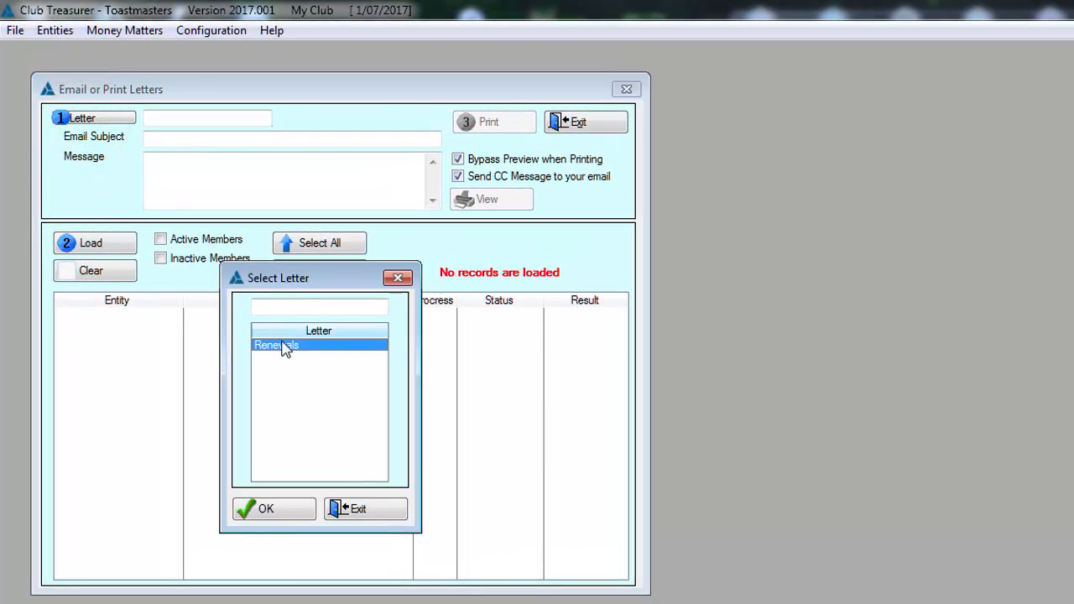
pyautogui.click(260, 510)
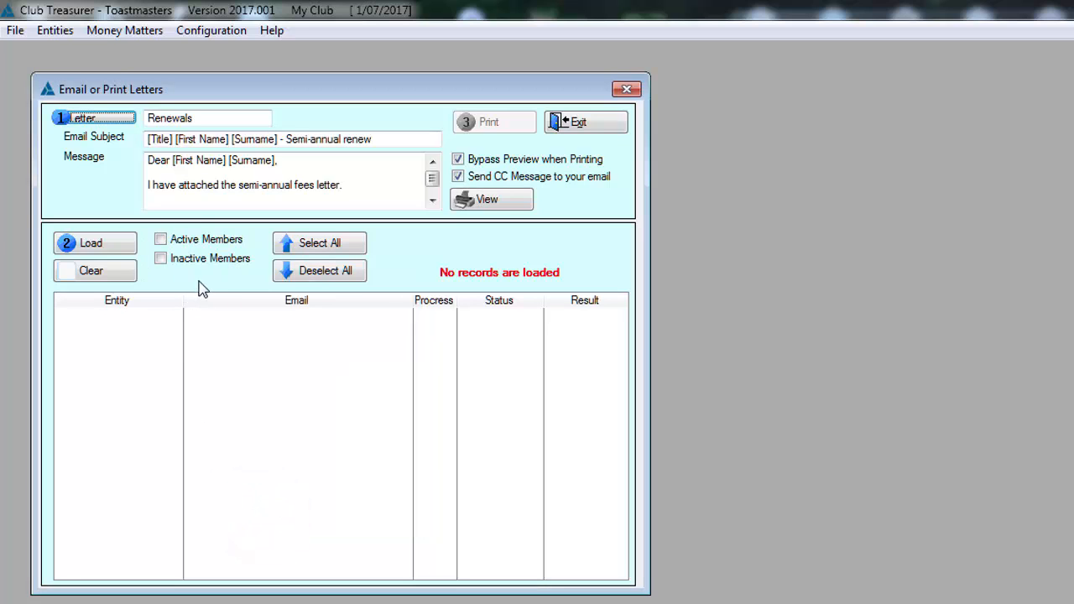
# - Load both active and inactive members as mail merge recipients, and try selecting and deselecting them all
pyautogui.click(161, 240)
pyautogui.click(160, 259)
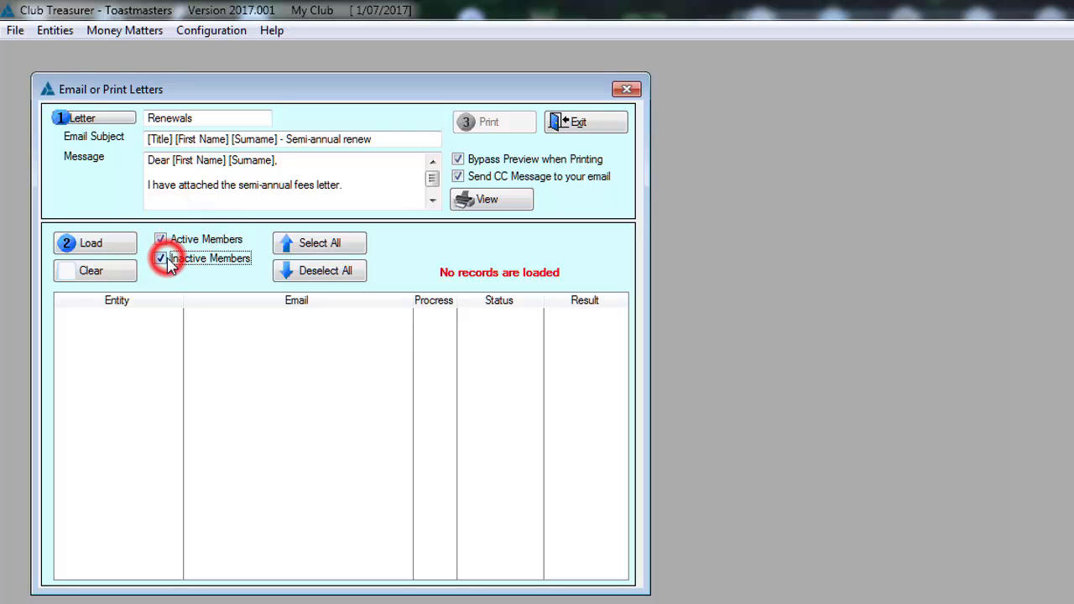
pyautogui.click(108, 248)
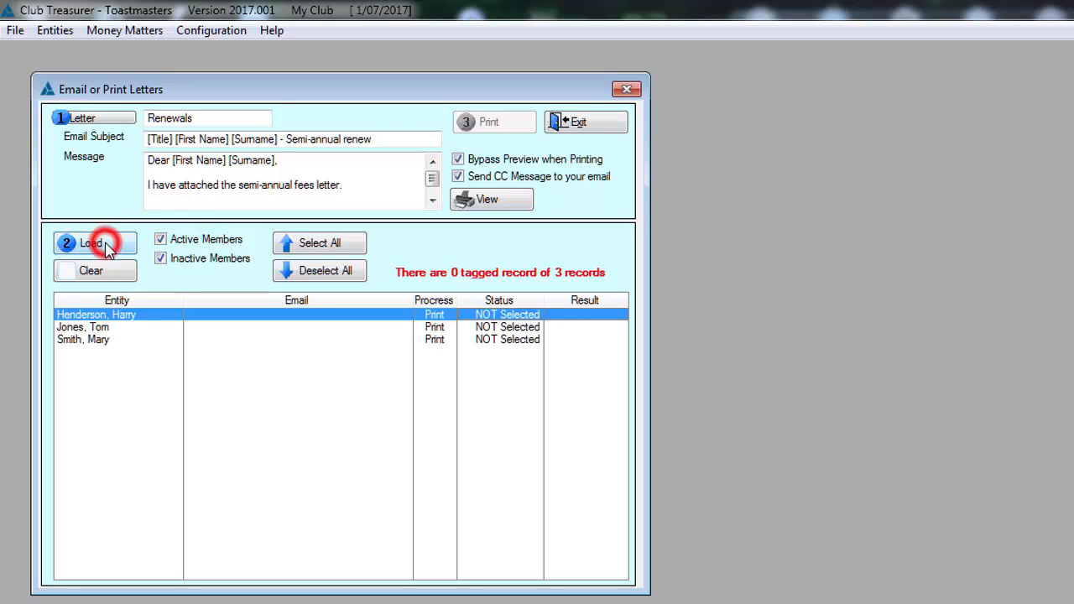
pyautogui.click(309, 252)
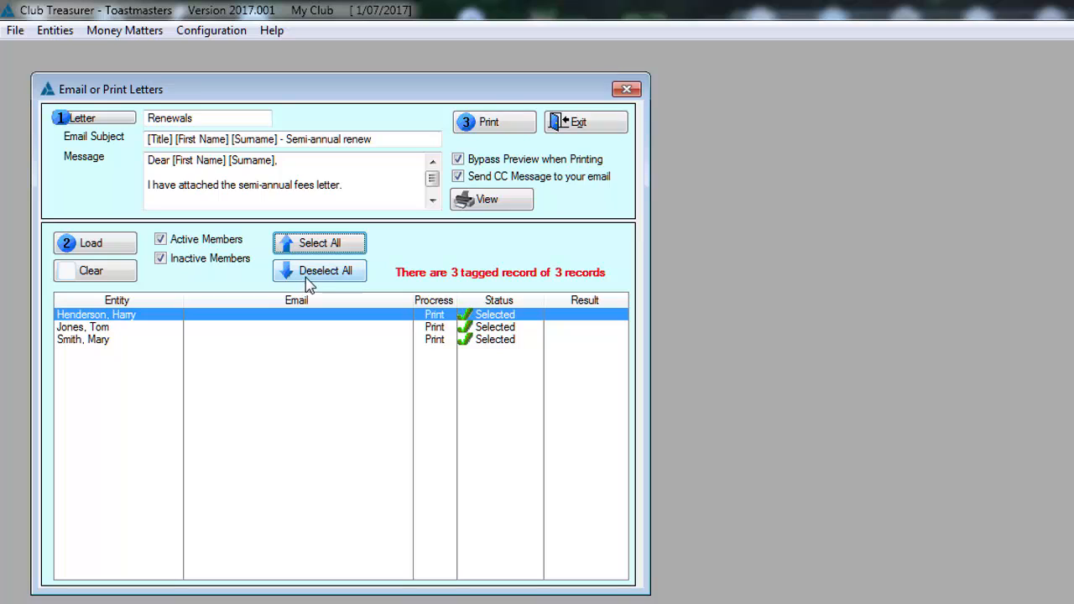
pyautogui.click(306, 279)
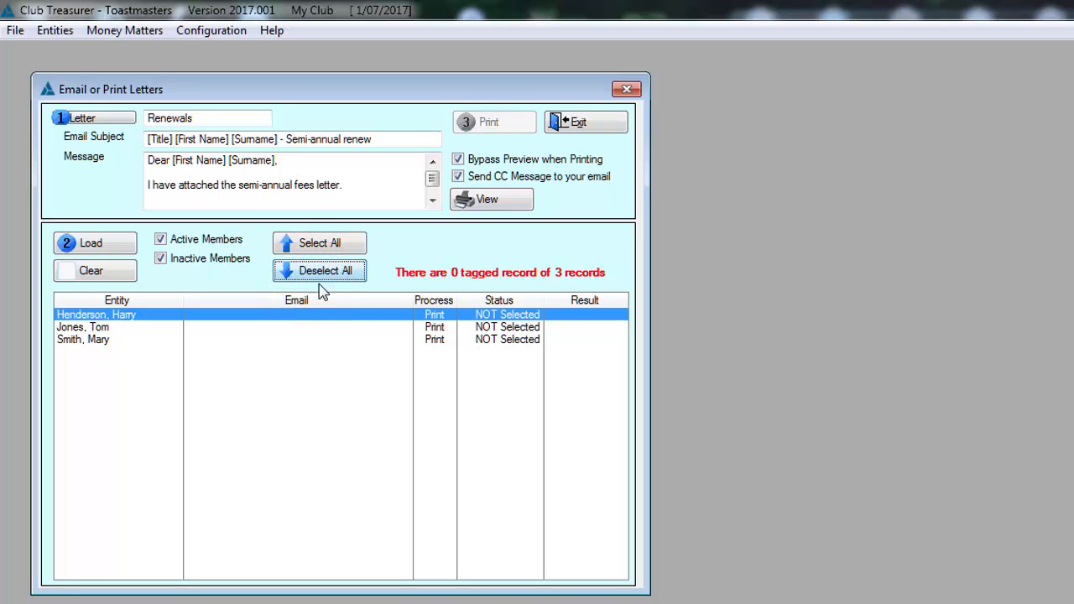
# - Select only the second listed member, print the Renewals letter for that member and close the mail merge
pyautogui.doubleClick(485, 327)
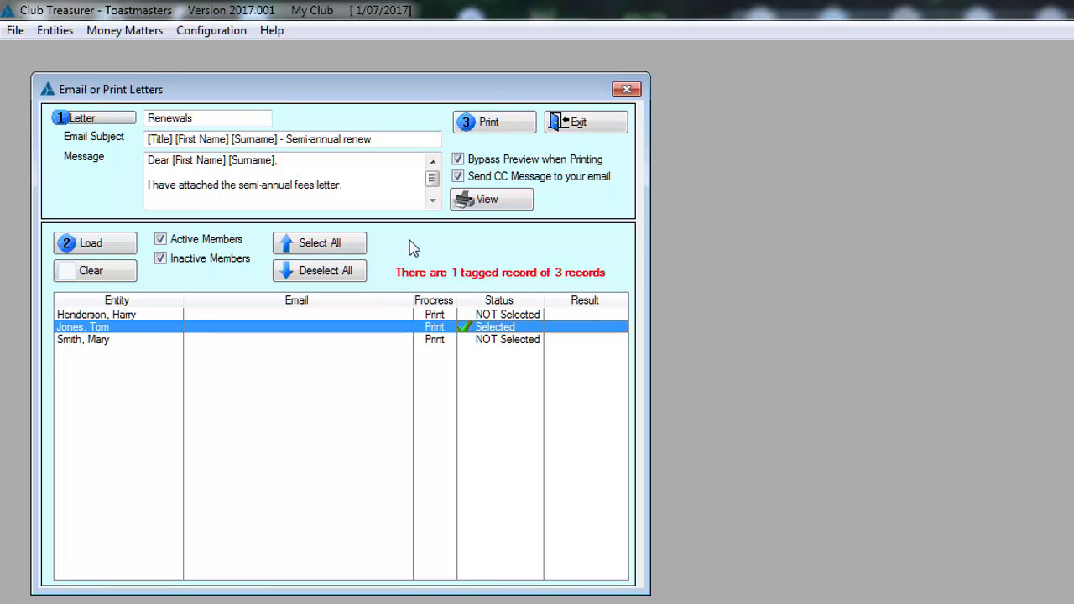
pyautogui.click(476, 123)
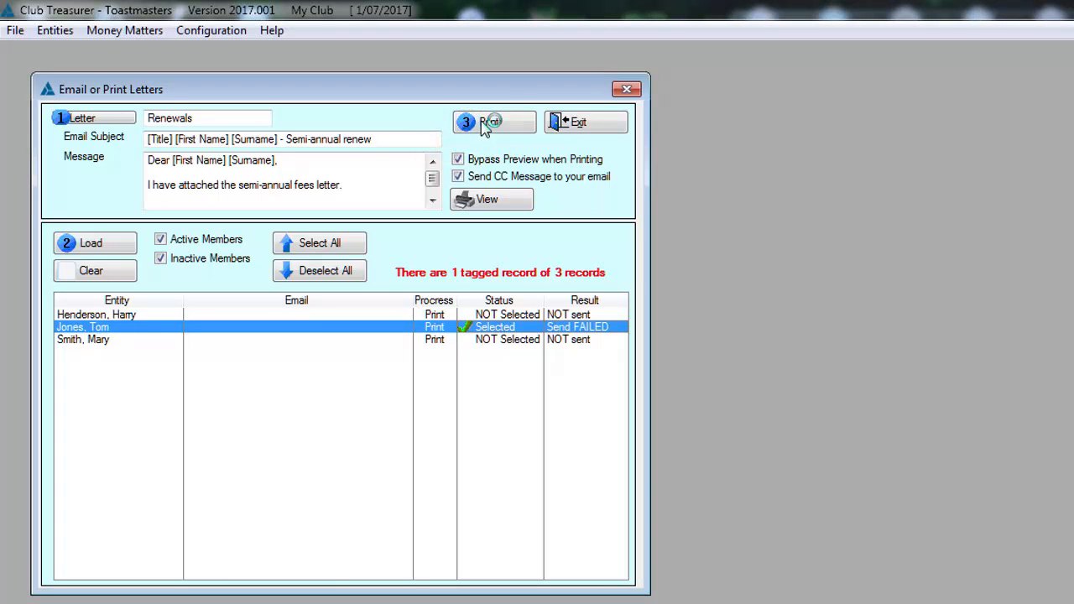
pyautogui.click(584, 126)
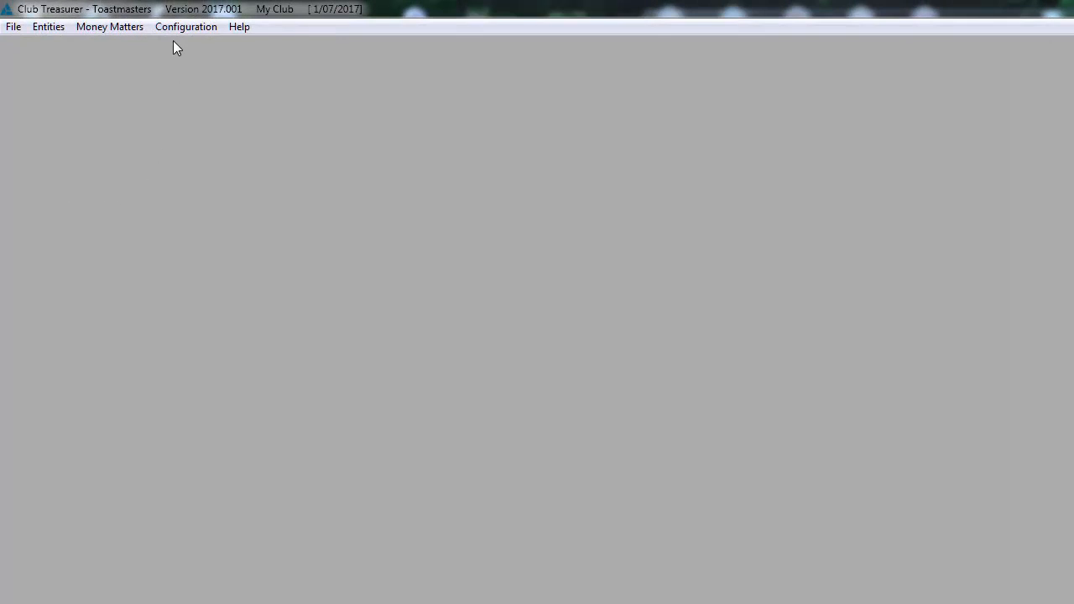
# - Open the Send Email form from the correspondence options to view its fields, and close it without sending anything
pyautogui.click(175, 28)
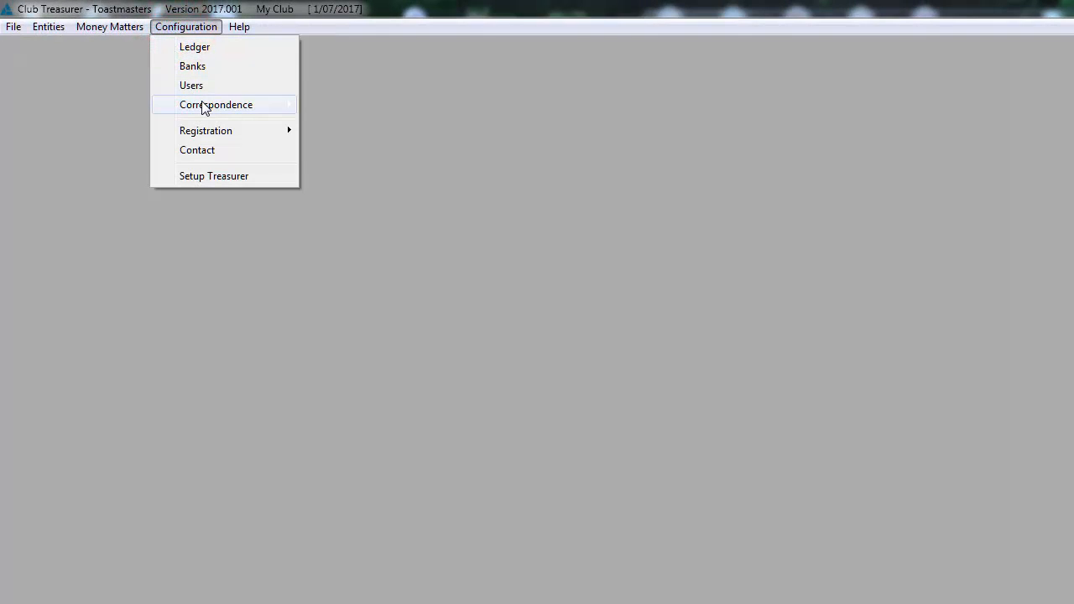
pyautogui.moveTo(245, 109)
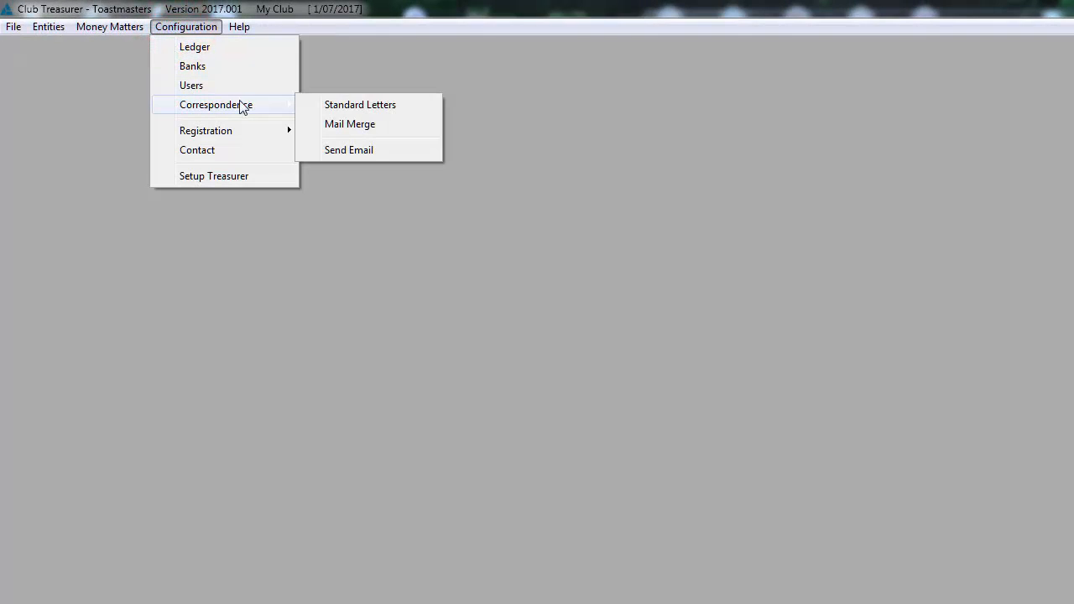
pyautogui.click(344, 151)
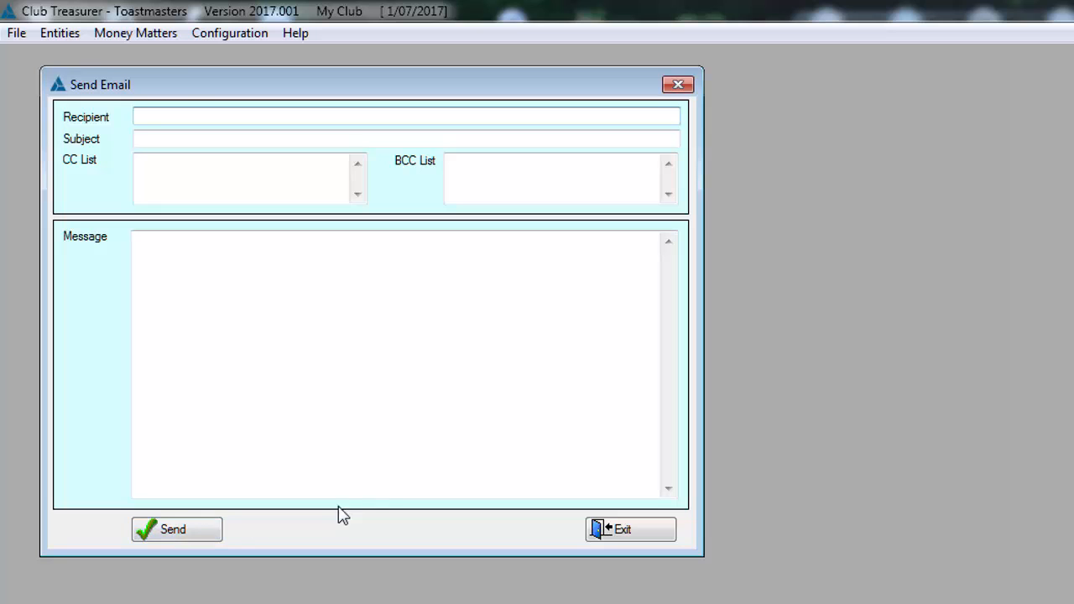
pyautogui.click(607, 531)
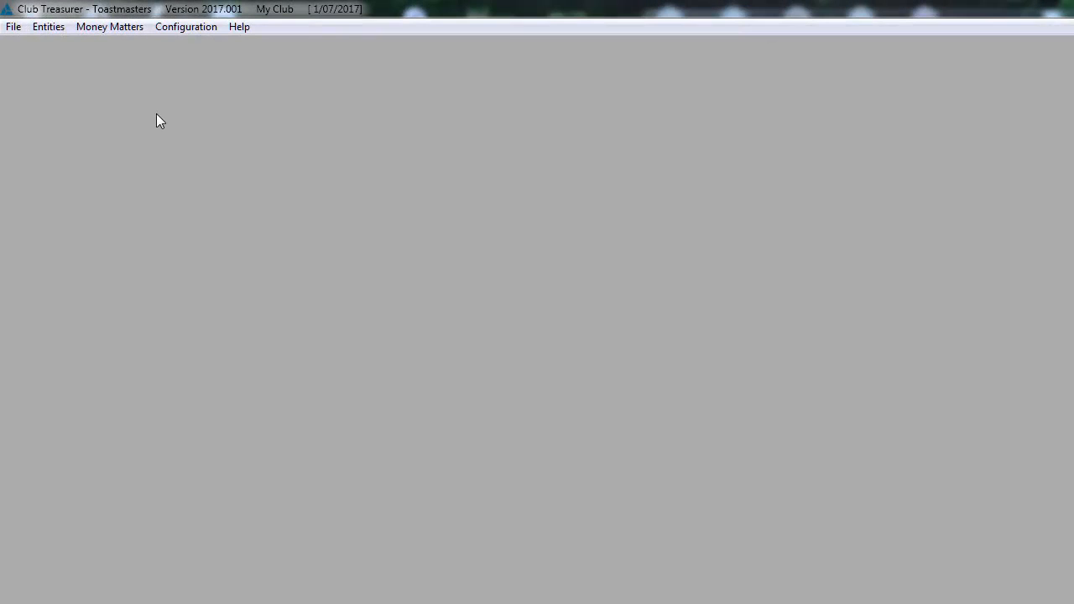
# - Open the form for changing registration details, enter the registration password, test it and leave the form
pyautogui.click(186, 31)
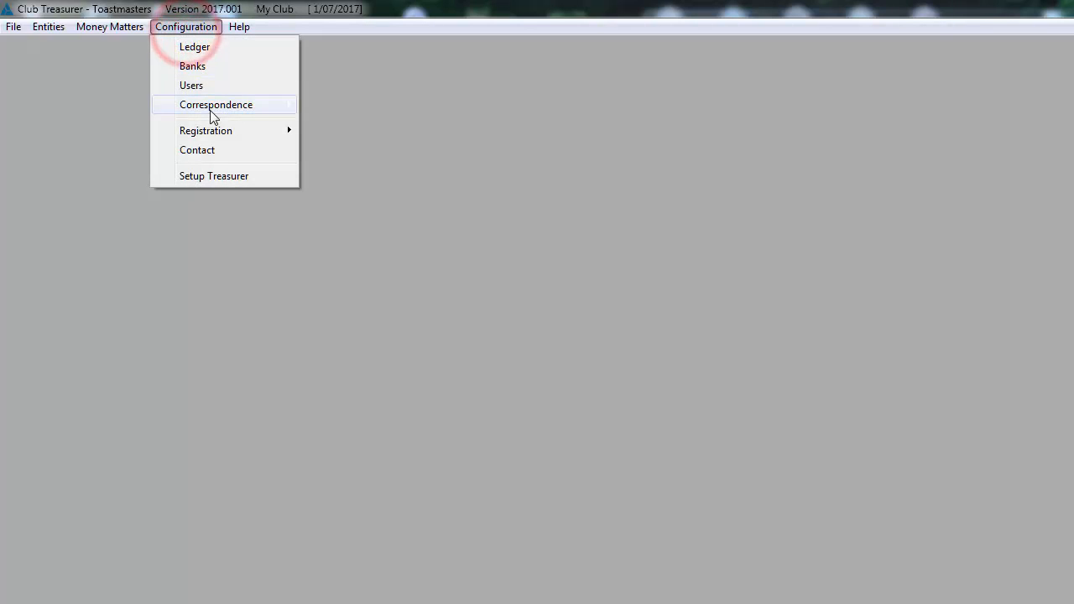
pyautogui.moveTo(215, 136)
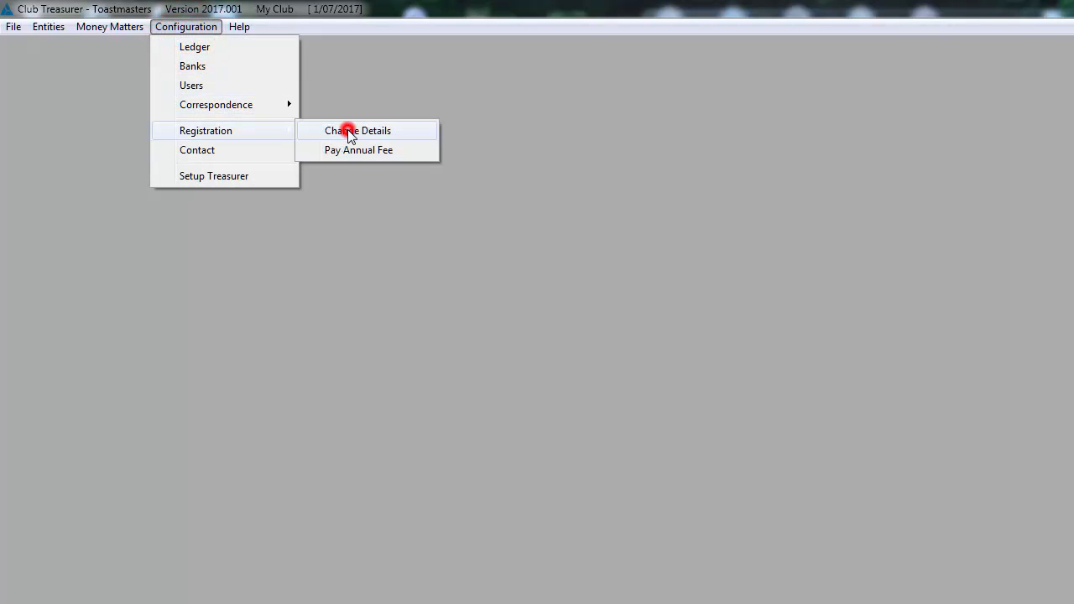
pyautogui.click(349, 132)
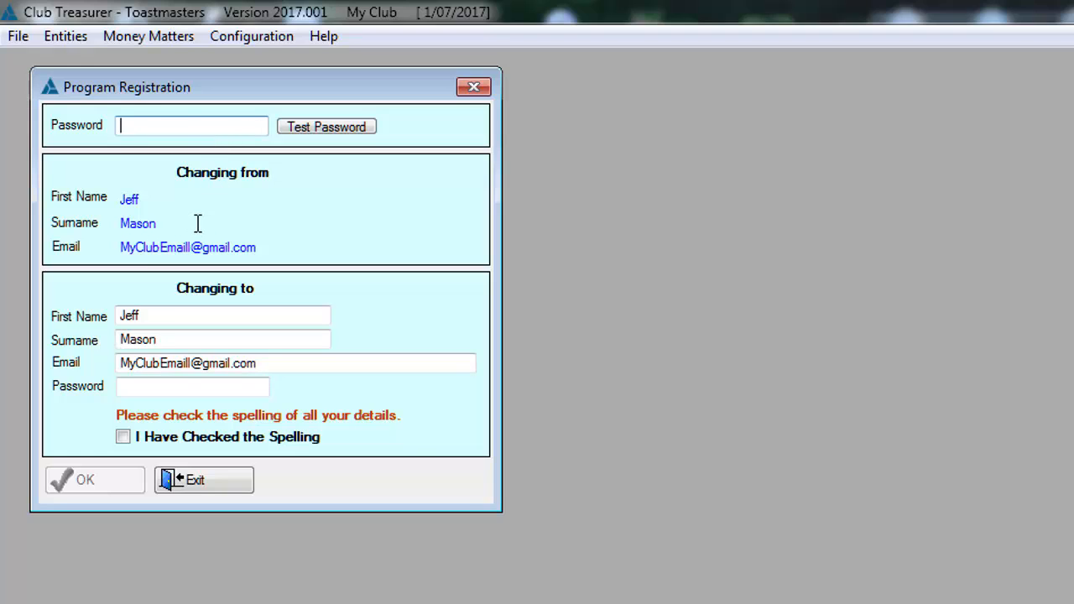
pyautogui.write('******')
pyautogui.click(309, 130)
pyautogui.moveTo(1068, 513); pyautogui.dragTo(434, 191)
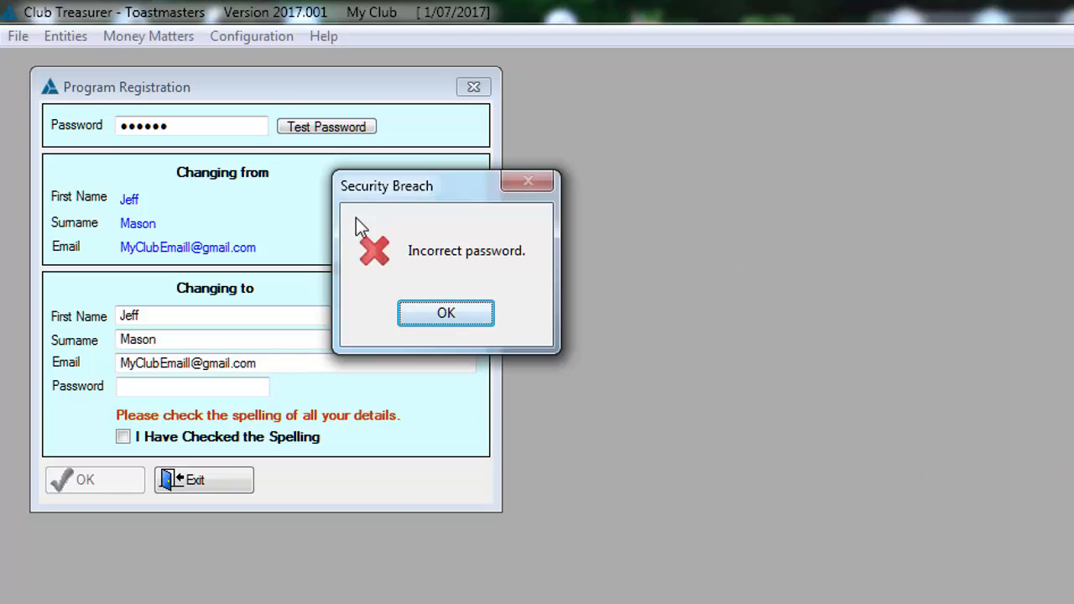
pyautogui.click(436, 314)
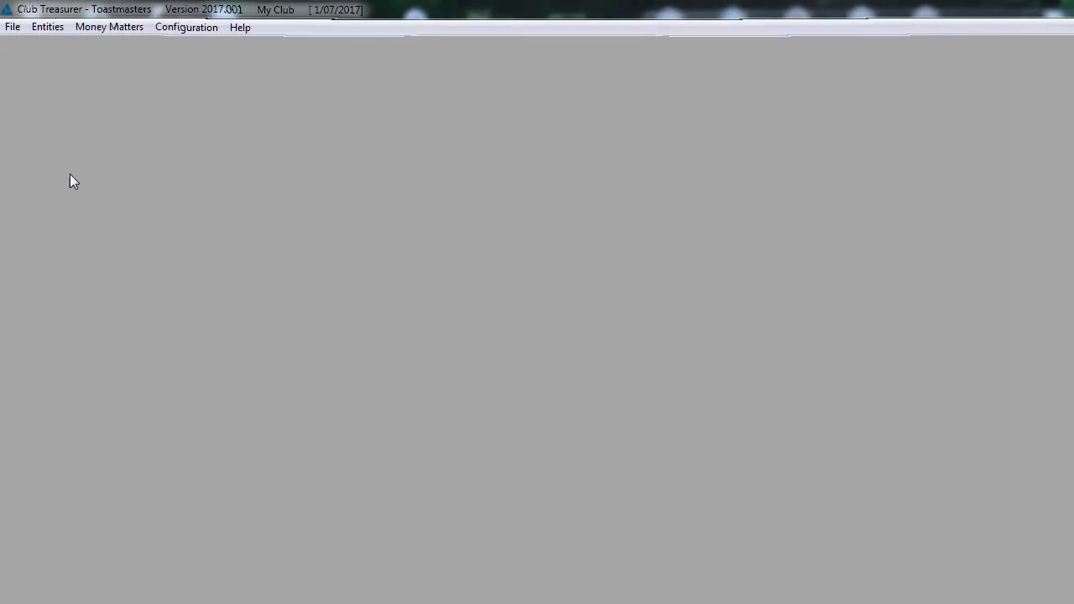
# - Open the Midnight Oil Software contact form, try the Feedback, Bug Report and Suggestion contact types, and exit without sending
pyautogui.click(201, 31)
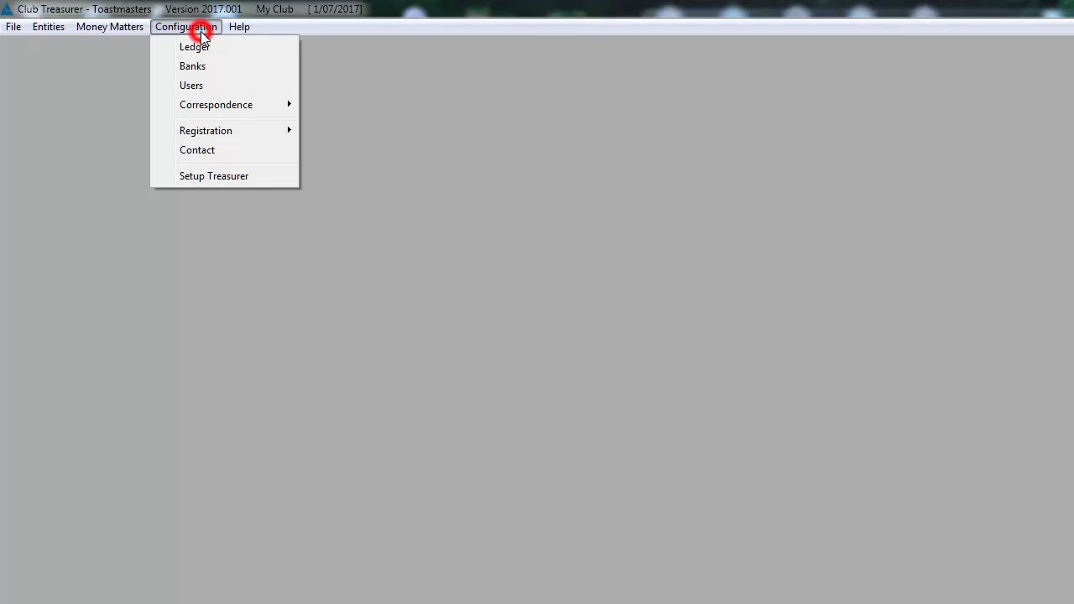
pyautogui.click(217, 150)
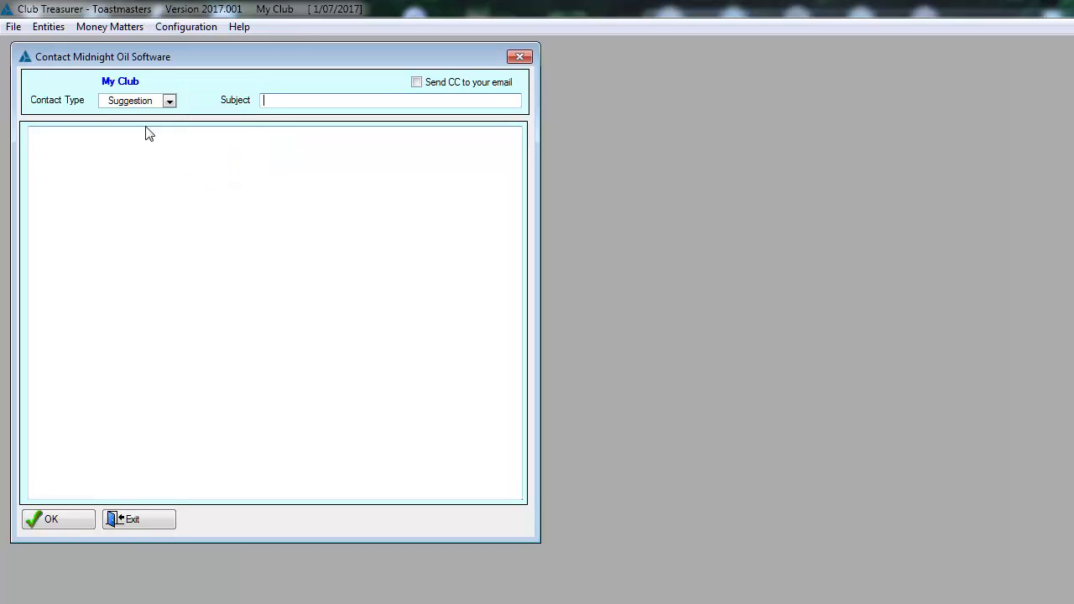
pyautogui.click(169, 100)
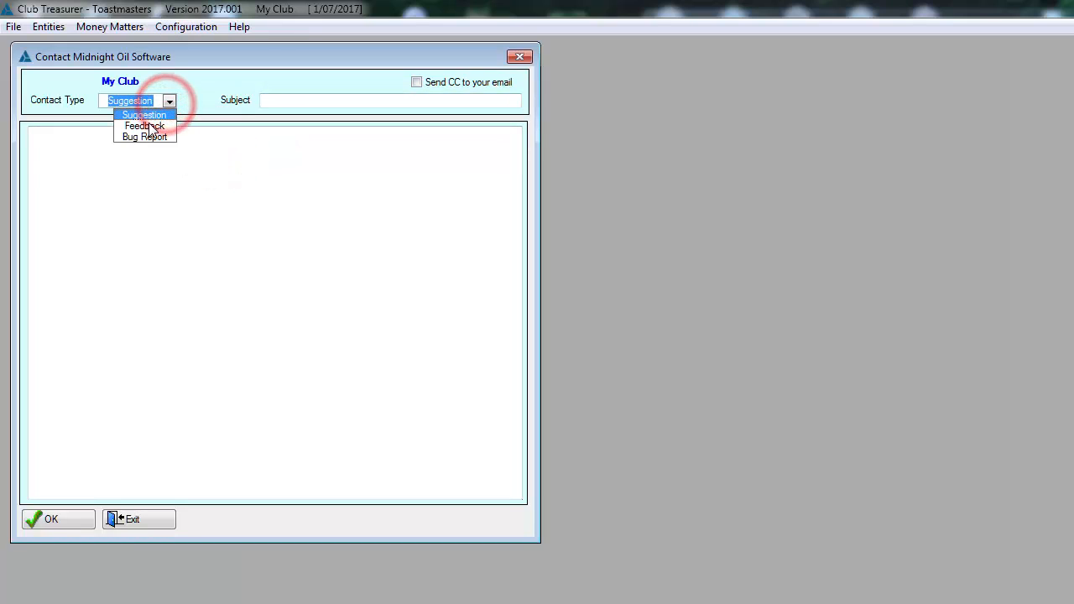
pyautogui.click(145, 126)
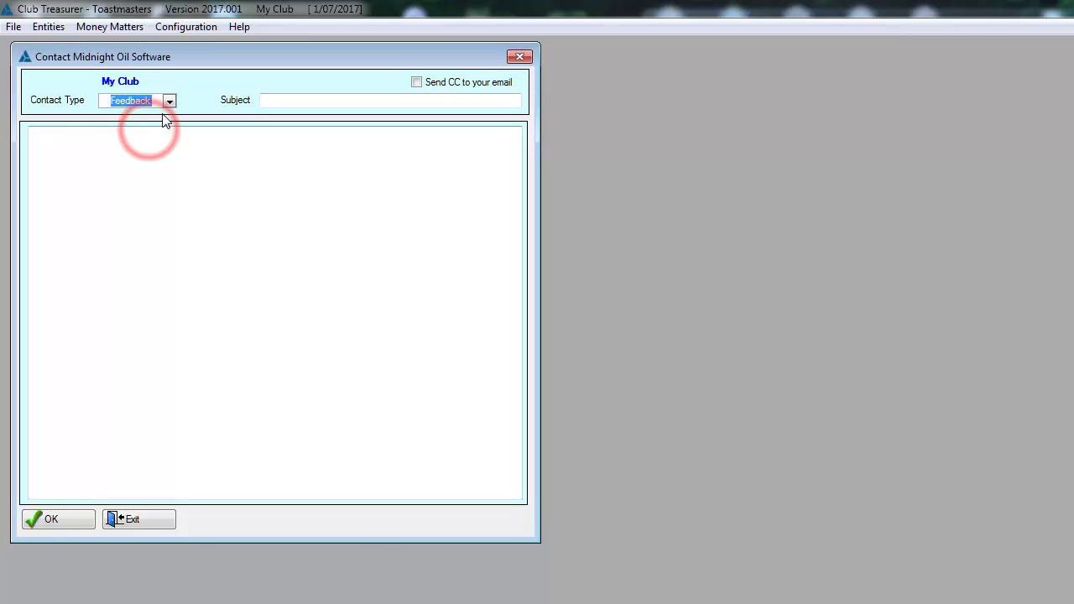
pyautogui.click(169, 101)
pyautogui.click(153, 137)
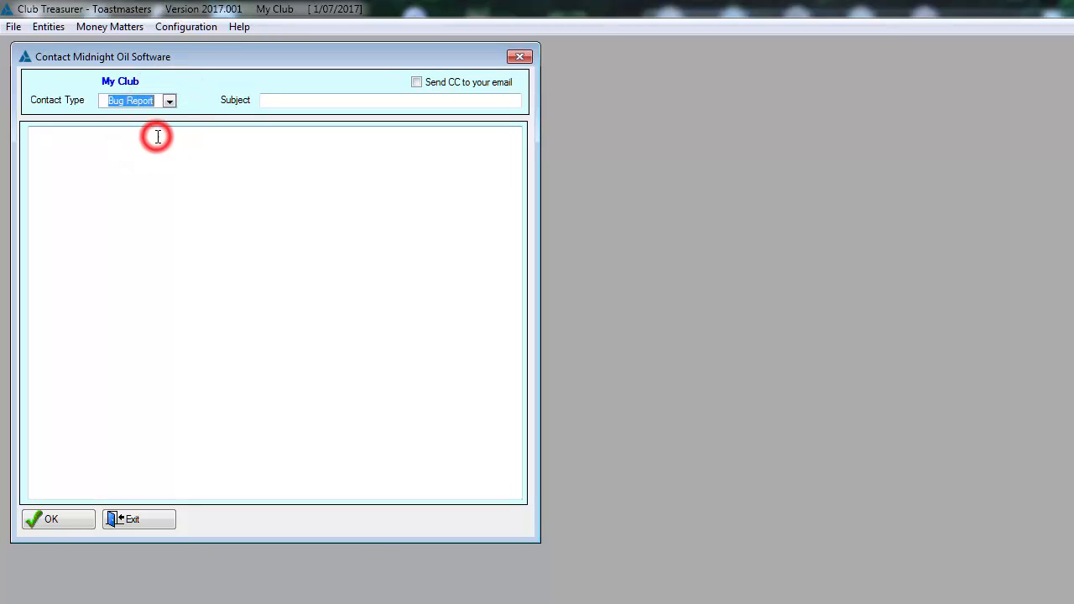
pyautogui.click(168, 100)
pyautogui.click(147, 114)
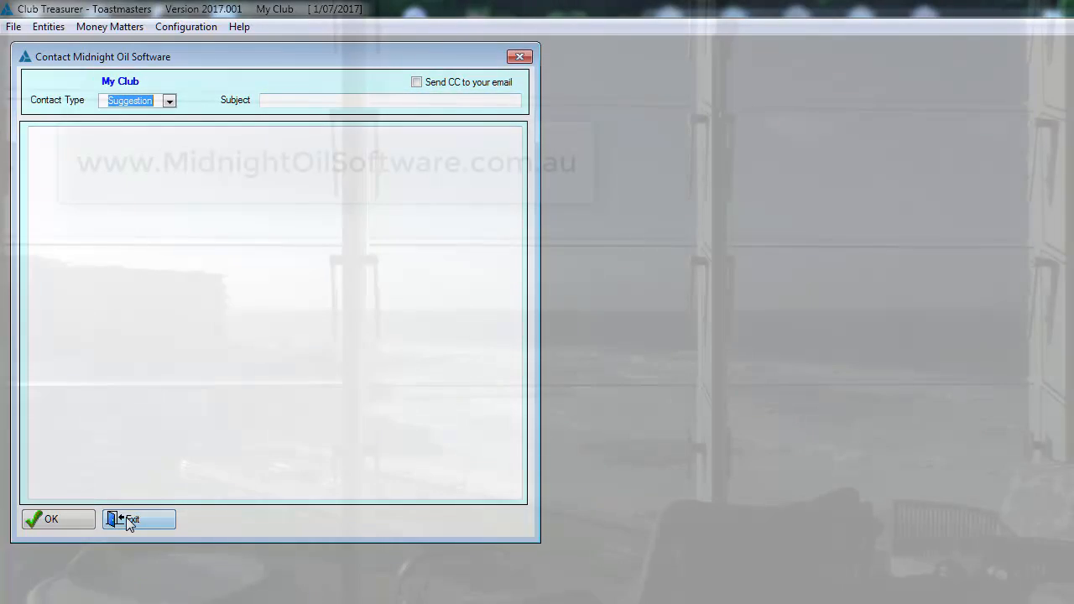
pyautogui.click(127, 519)
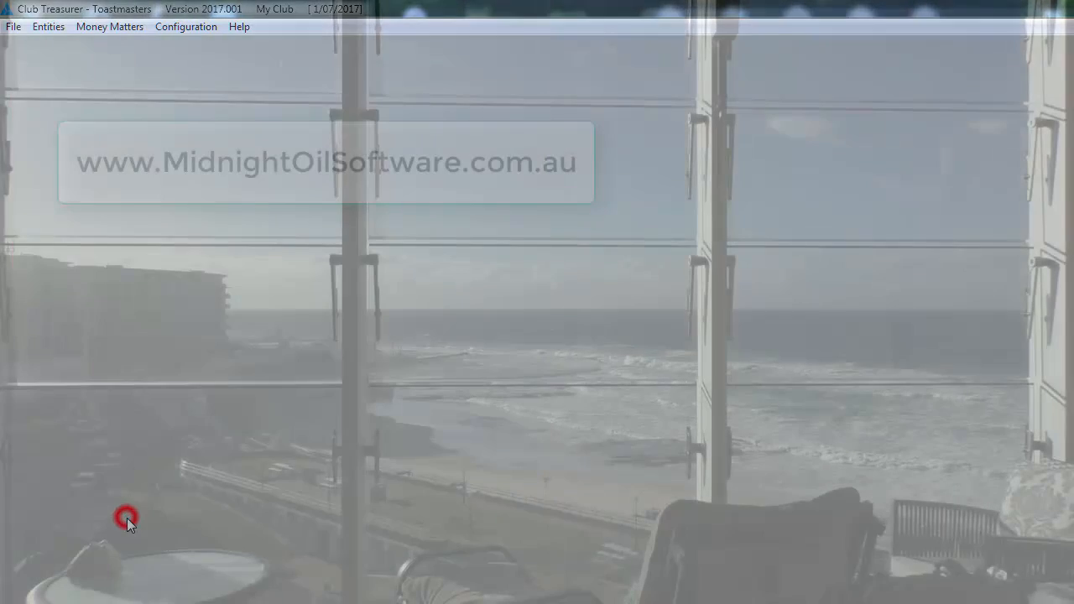